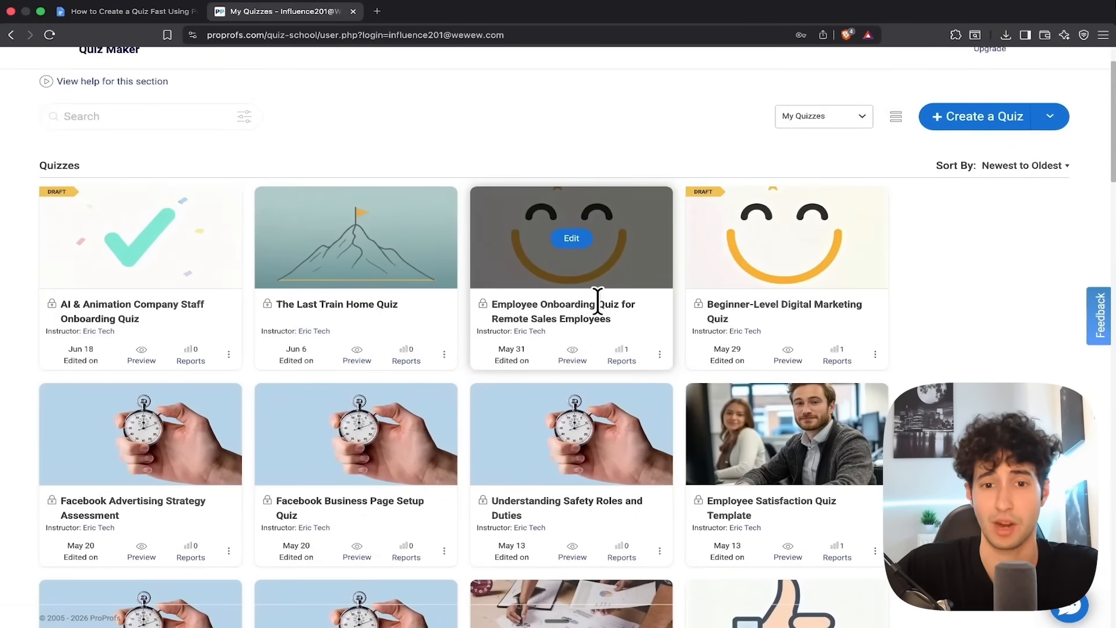
Start a new quiz and enter the AI prompt "Hey, I want to create a quiz about my AI startup called Filect."
scroll(674, 314, down, 1)
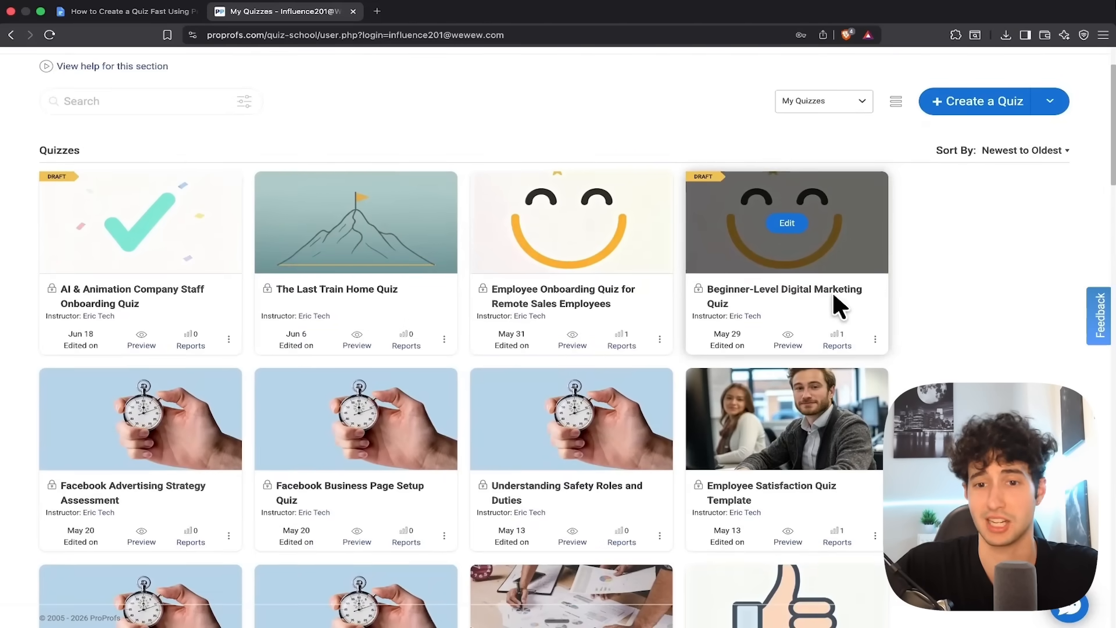
scroll(630, 298, down, 5)
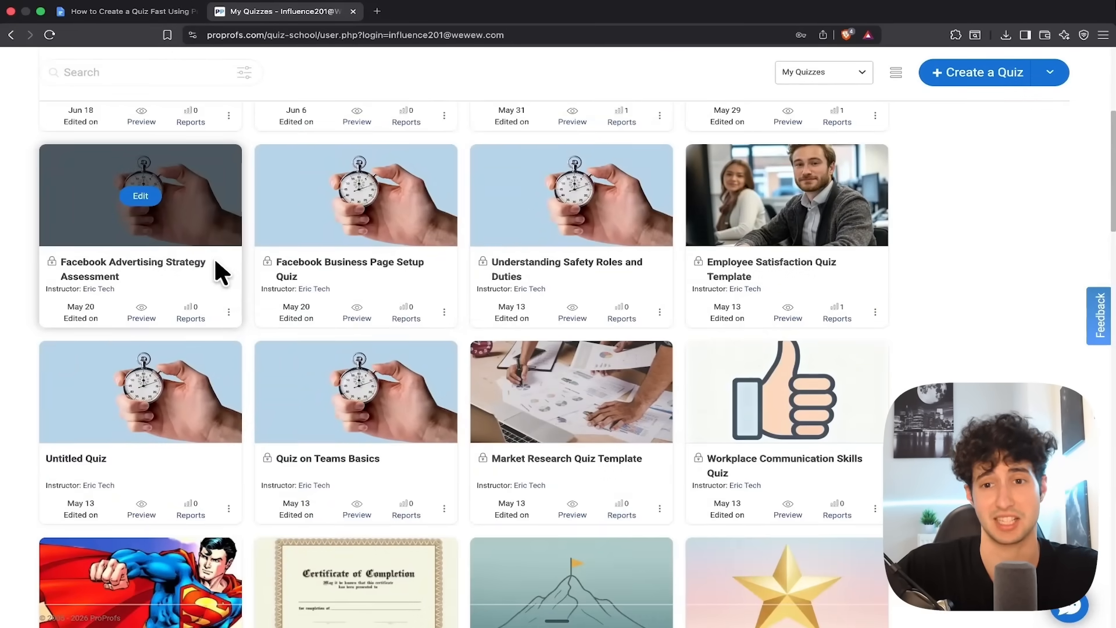
scroll(337, 303, down, 5)
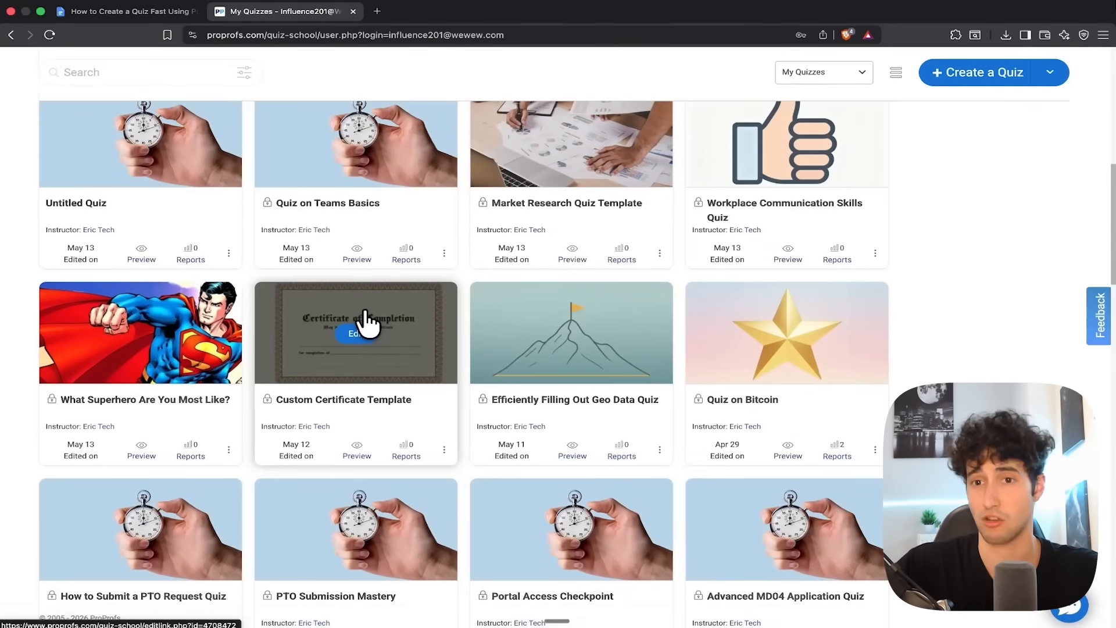
scroll(365, 314, up, 10)
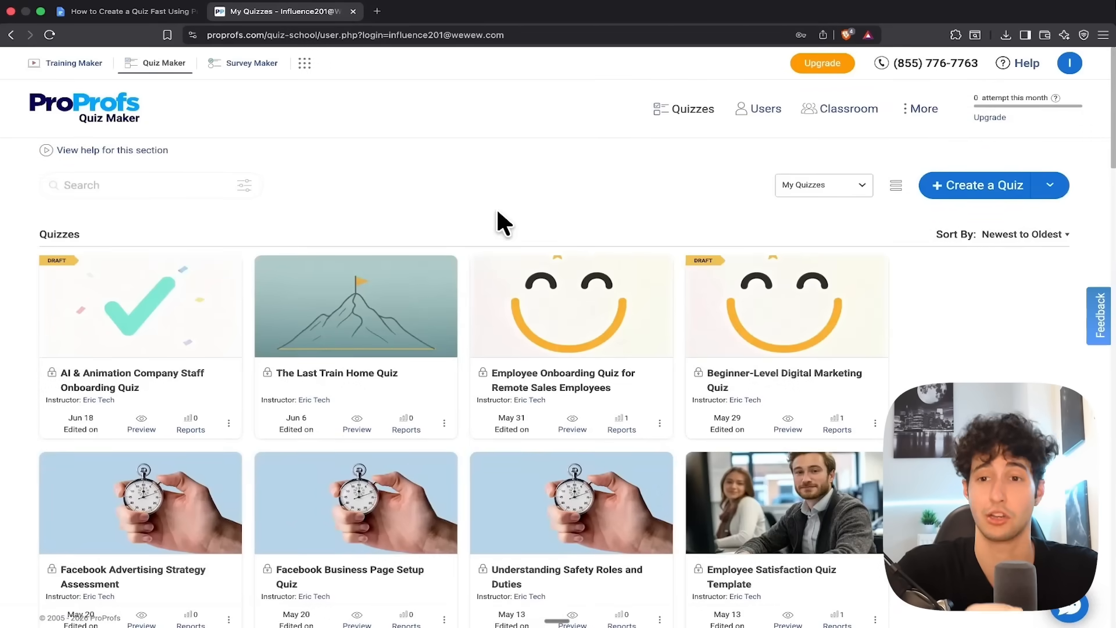
click(981, 191)
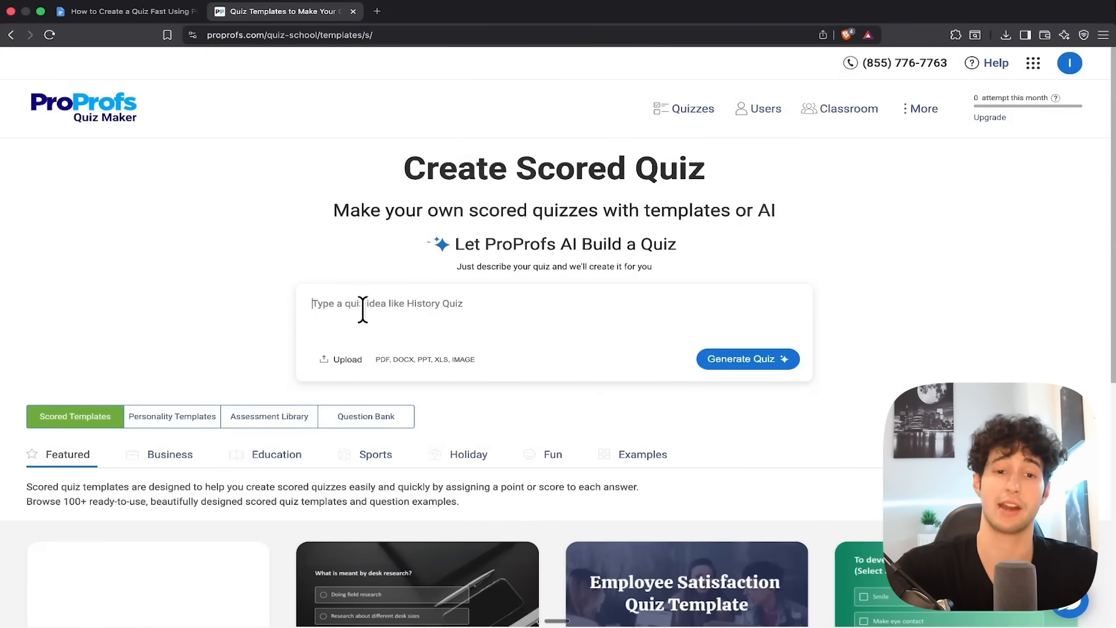
click(362, 309)
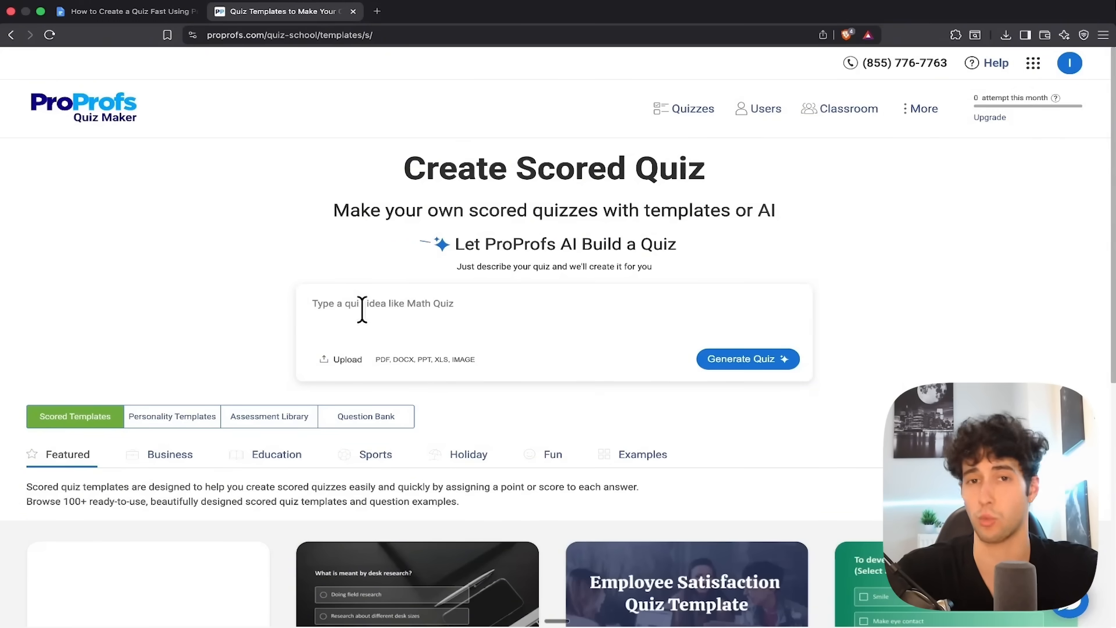
text(Hey, I want to create a quiz about my AI startup called Filect.)
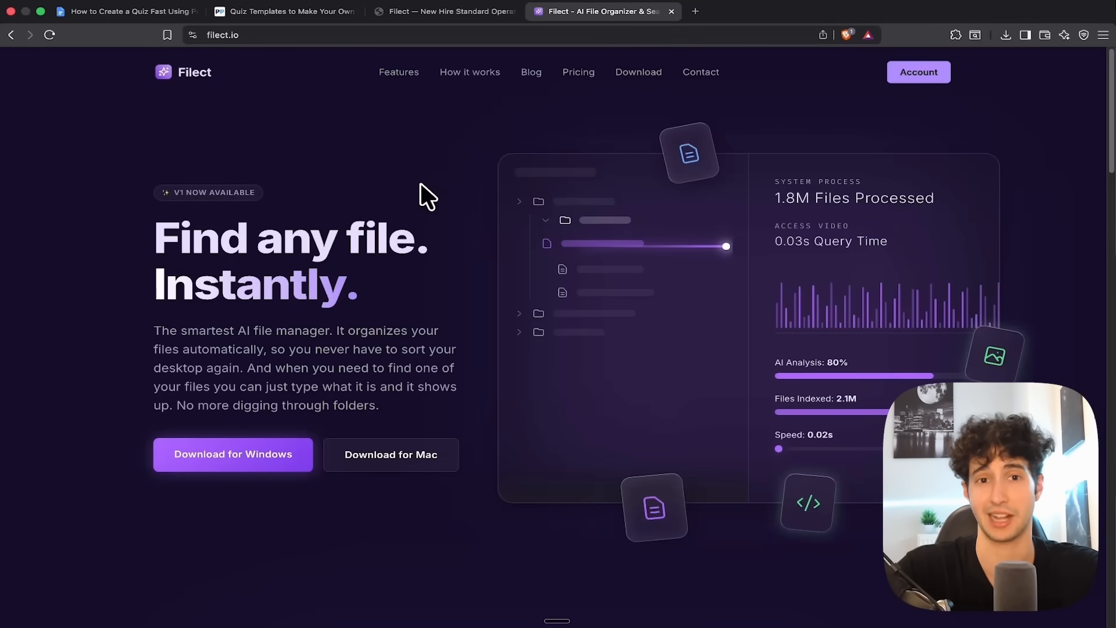
Review both pages of the Filect New Hire Standard Operating Procedures PDF
click(462, 11)
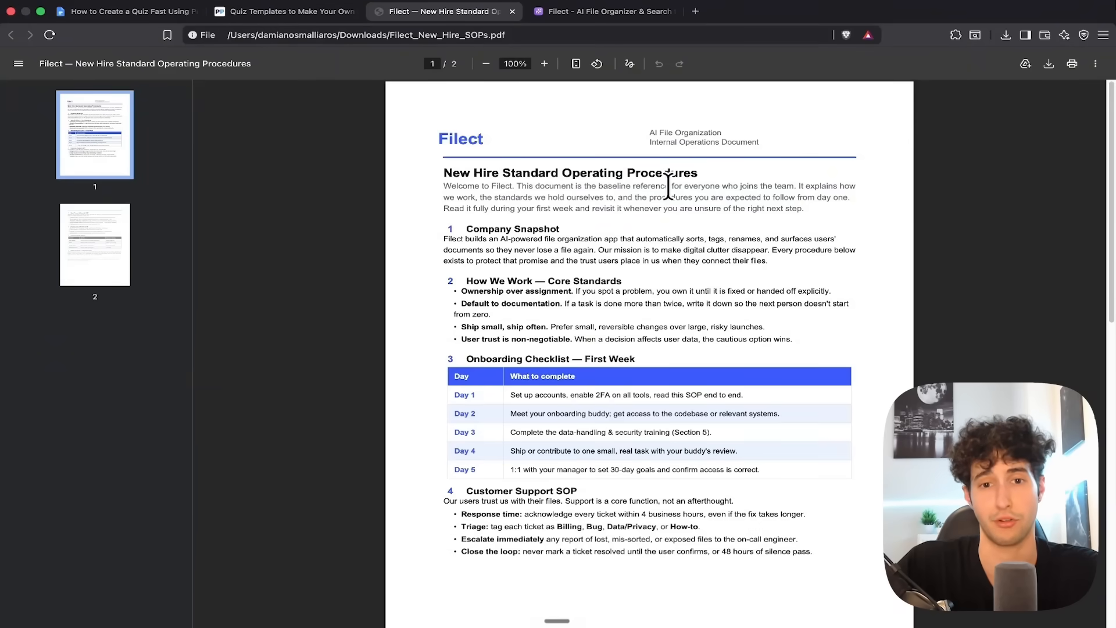
scroll(478, 328, down, 1)
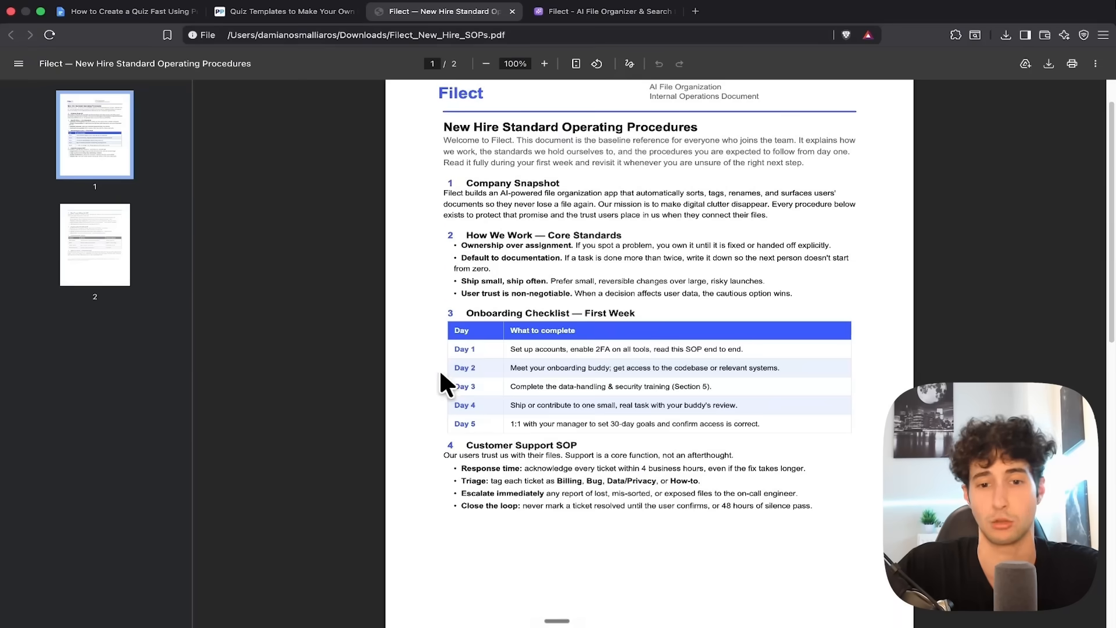
scroll(411, 383, down, 12)
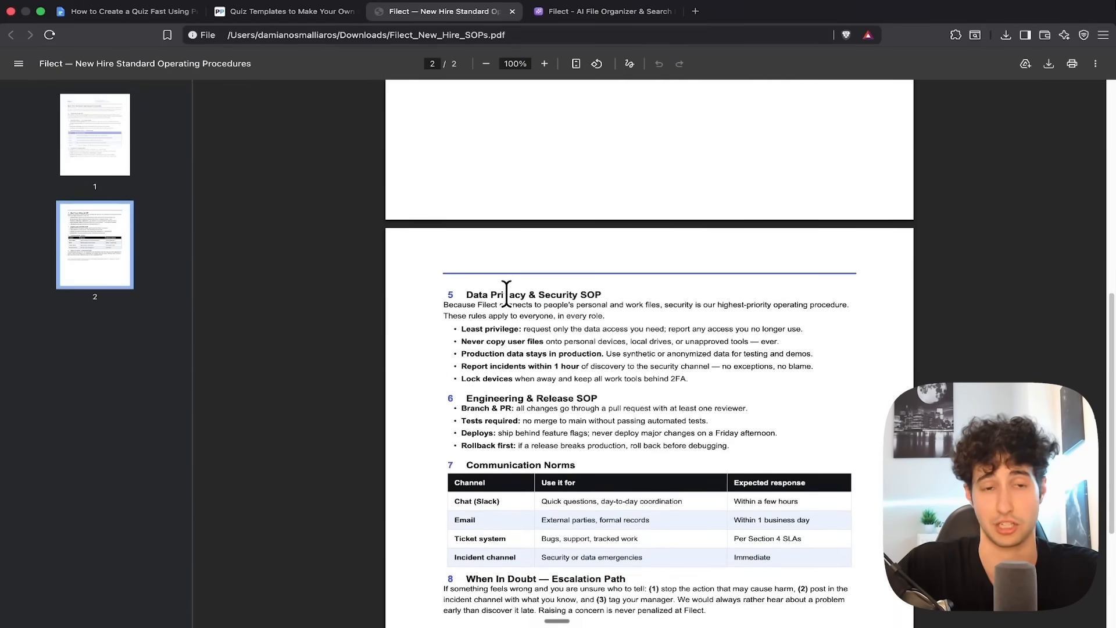
scroll(471, 291, up, 1)
scroll(471, 291, down, 2)
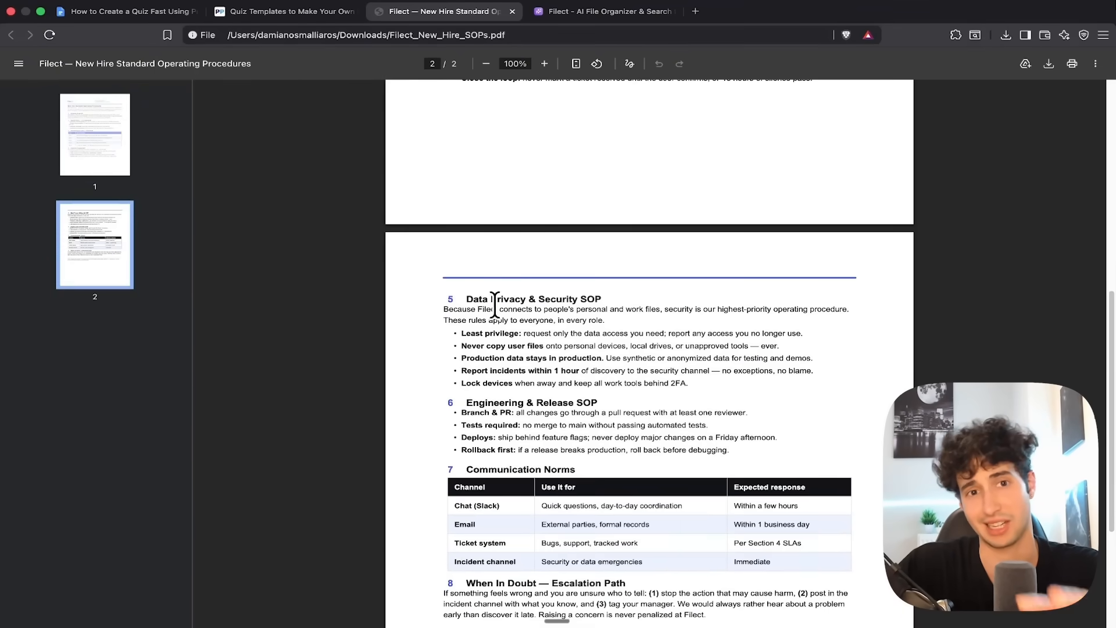
Attach Filect_New_Hire_SOPs.pdf from the Downloads folder to the quiz prompt and generate the quiz
key(ctrl+shift+Tab)
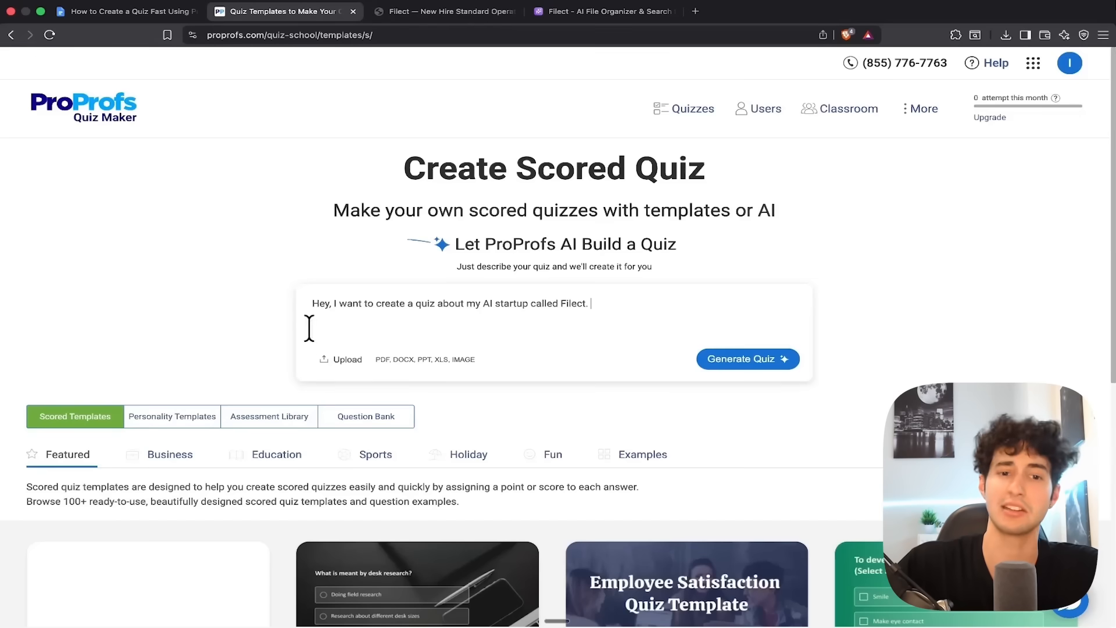
click(343, 361)
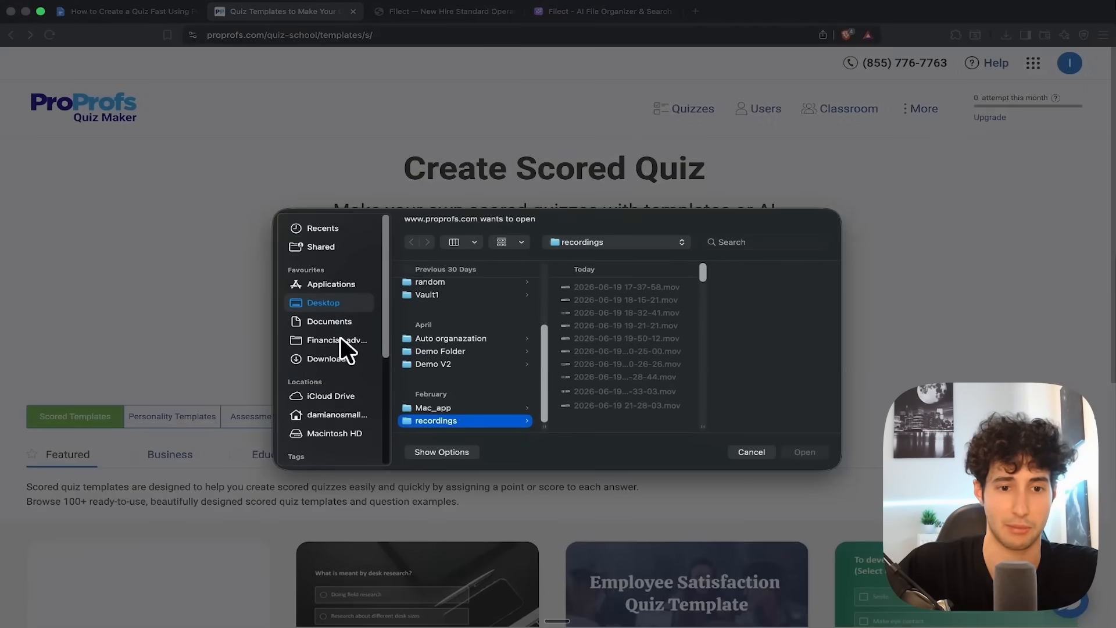
click(329, 359)
click(419, 312)
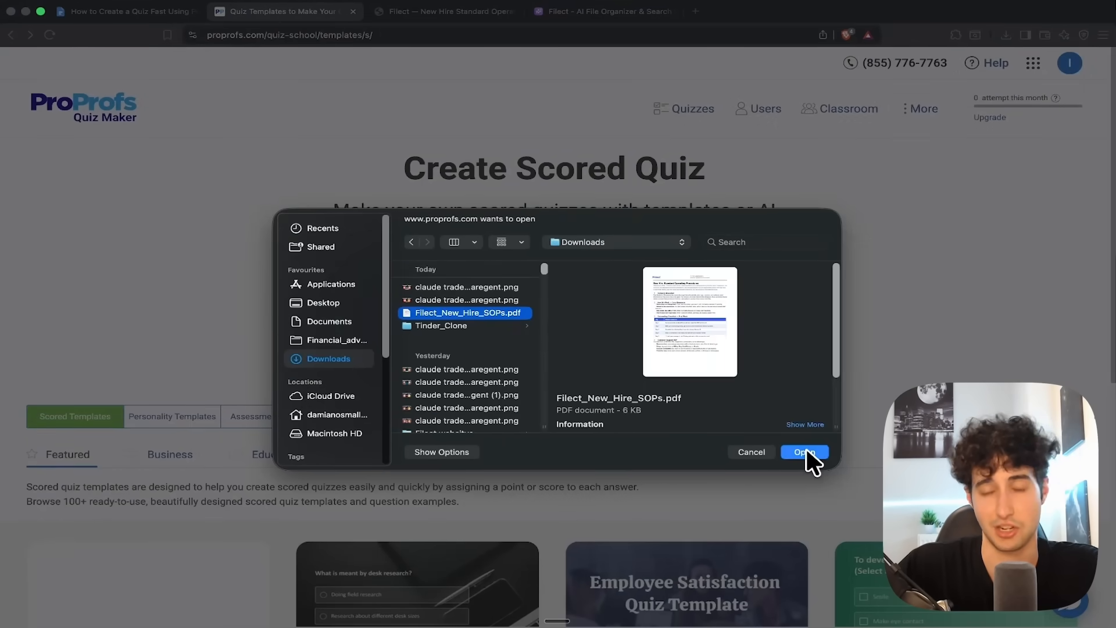
click(806, 450)
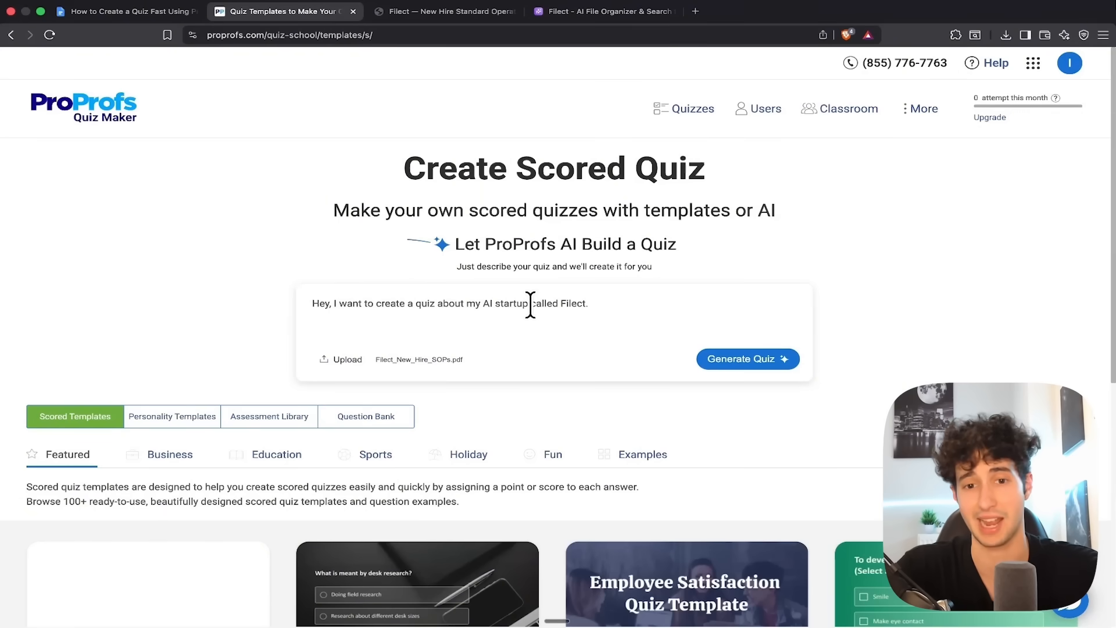
click(753, 362)
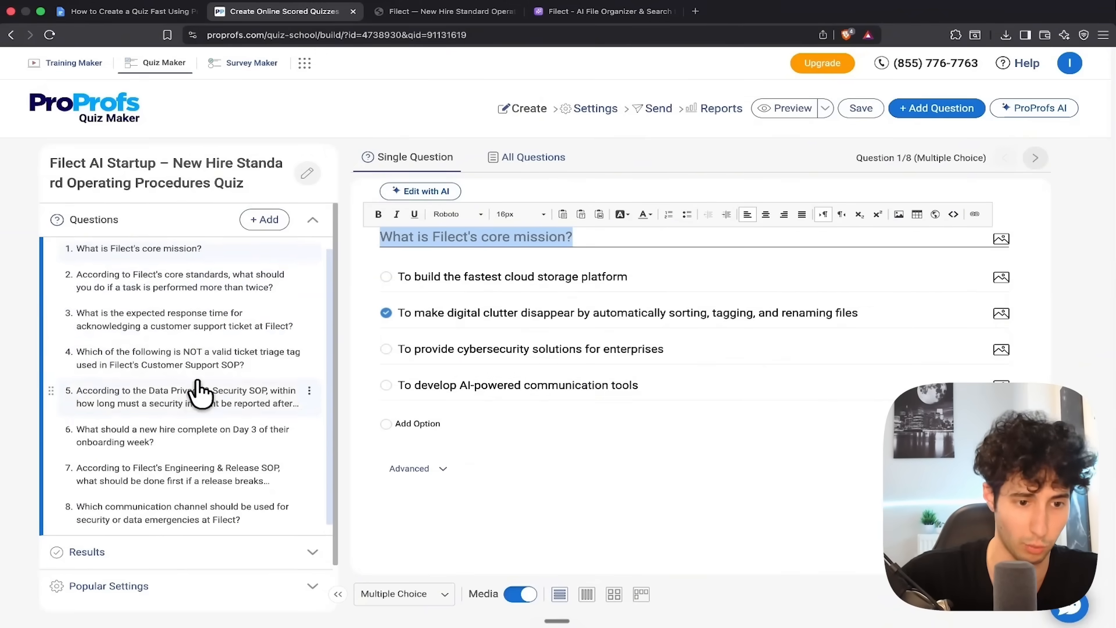
Examine the second and third questions of the generated quiz with their answer options
scroll(207, 331, down, 2)
click(155, 268)
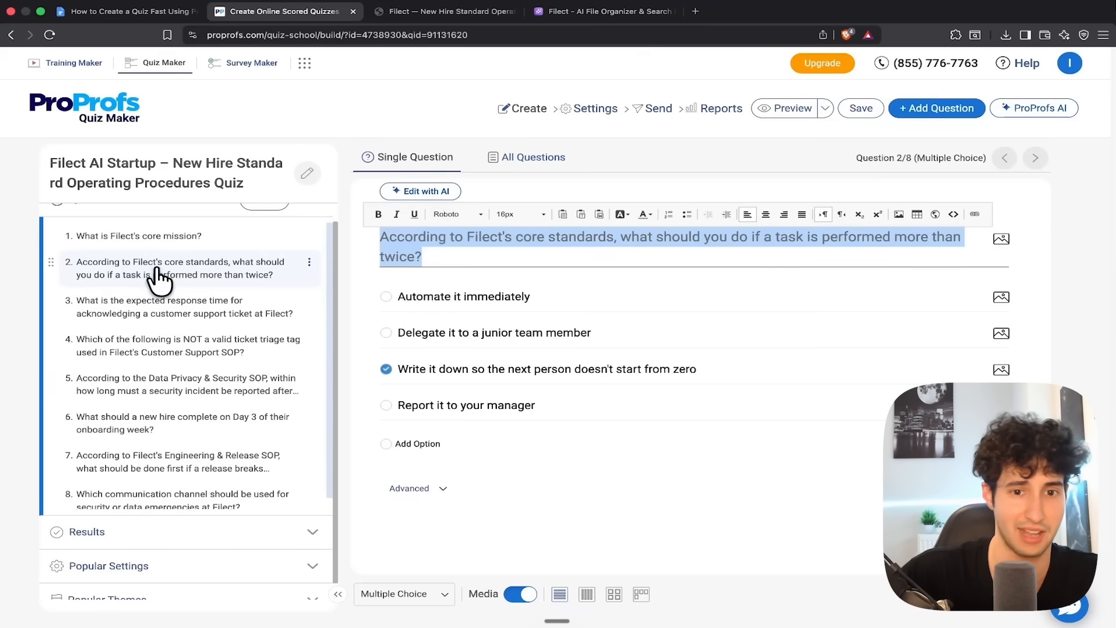
click(136, 323)
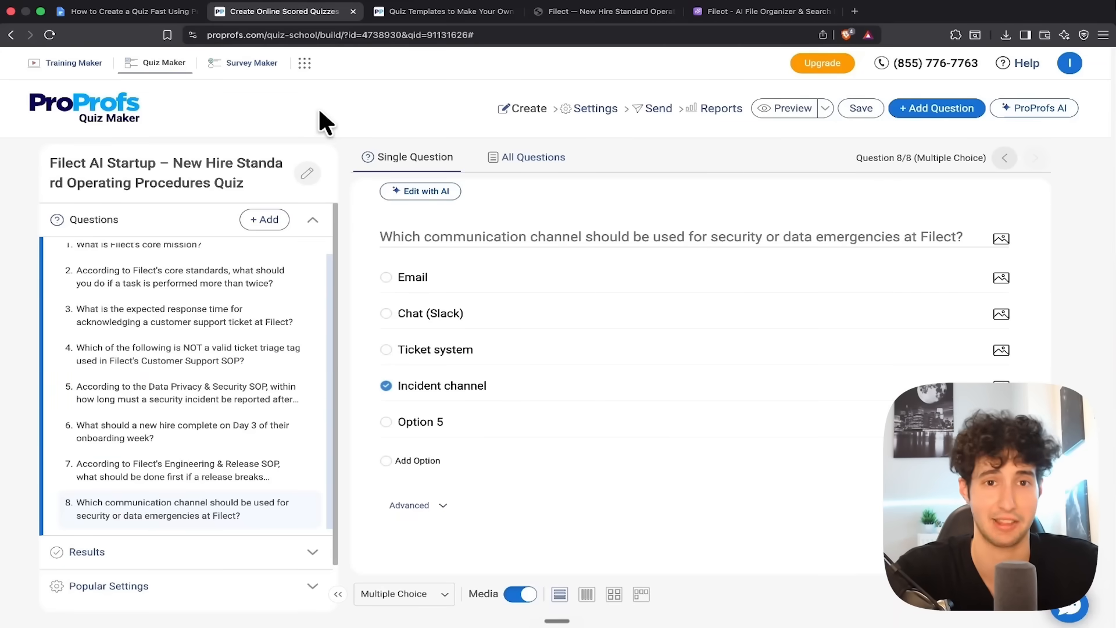
Generate another quiz from the prepared prompt that asks for image questions based on the uploaded Filect_New_Hire_SOPs.pdf
click(444, 11)
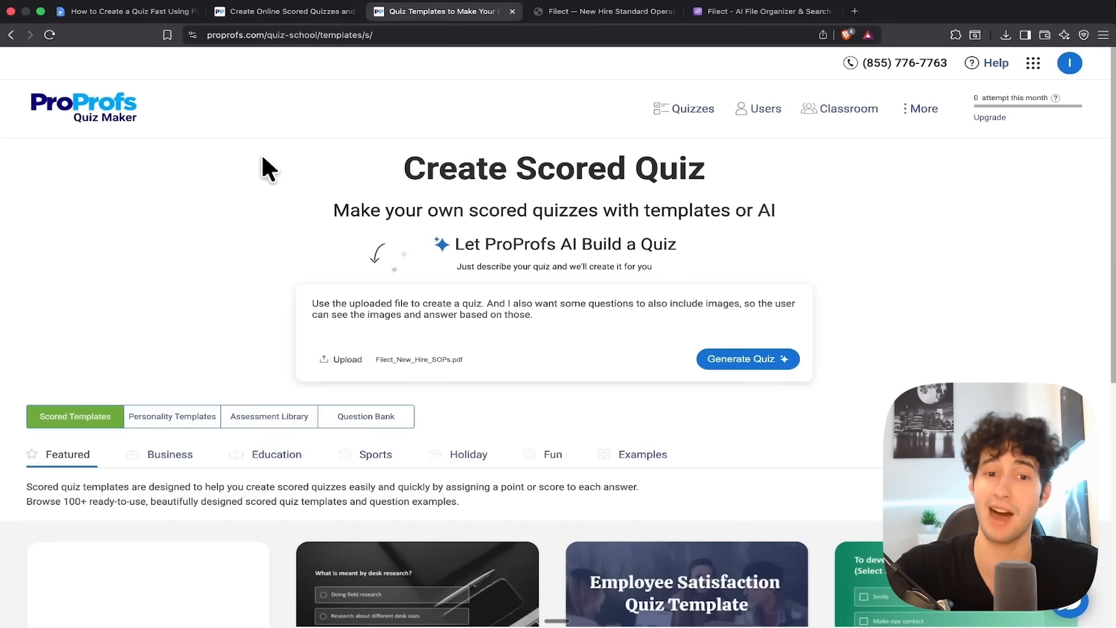
click(543, 316)
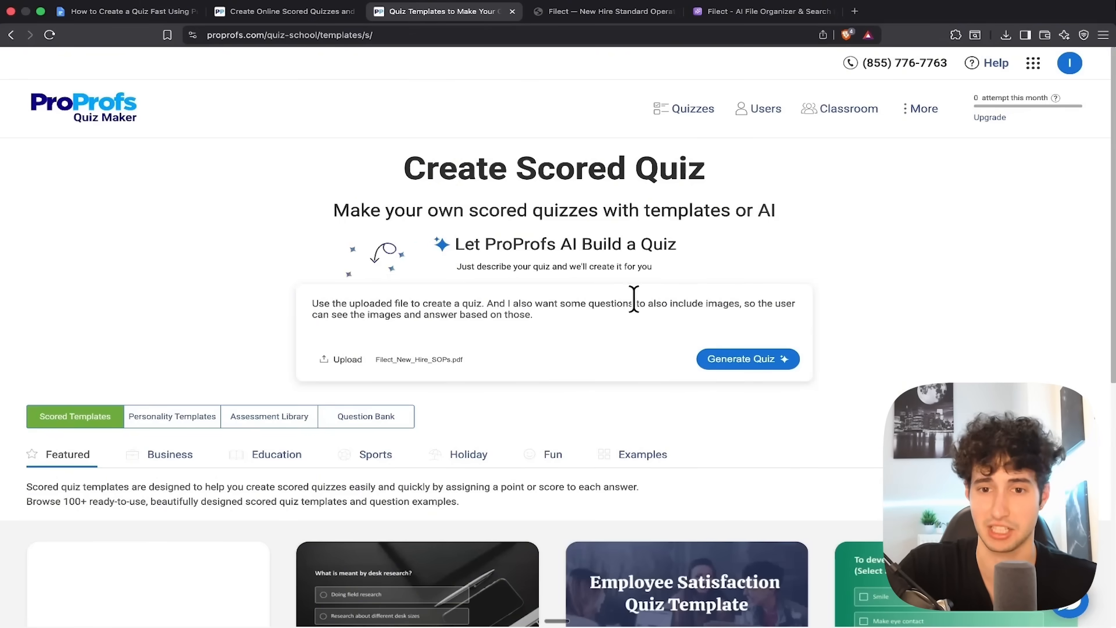
drag(661, 304, 749, 305)
click(748, 305)
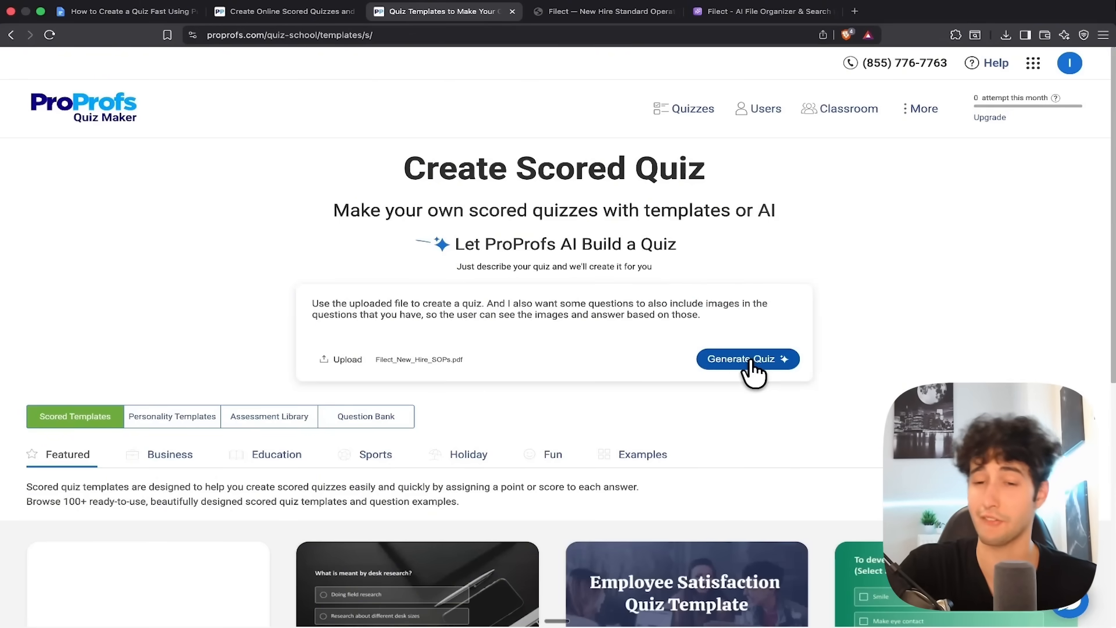
click(721, 365)
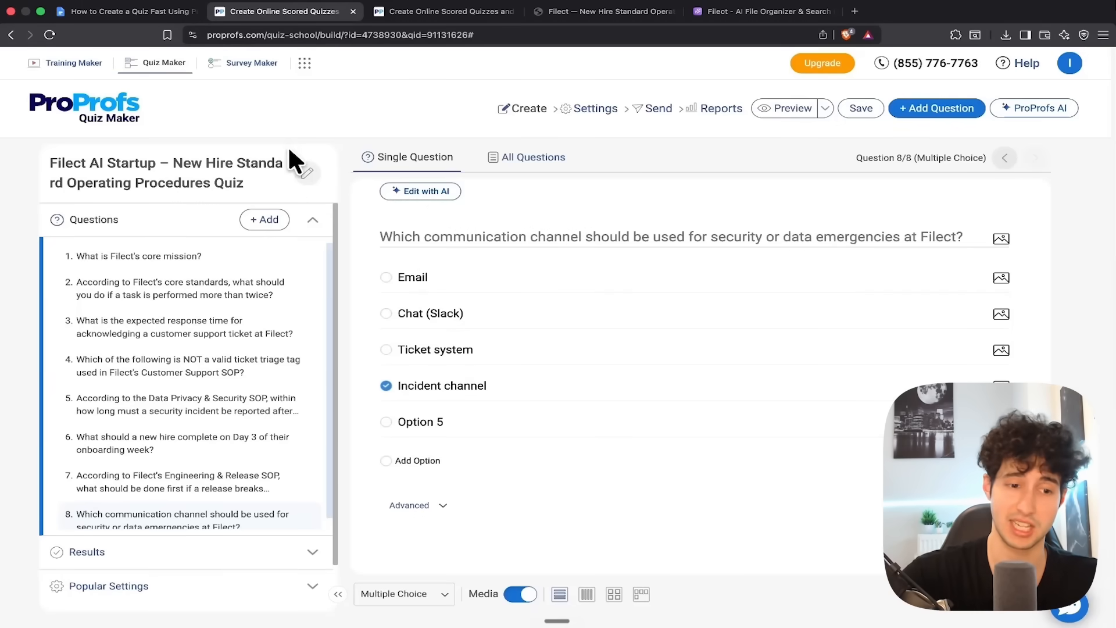
In question 2 of the Filect AI Startup quiz, delete "zero" from the end of the third answer and add a fifth answer option
click(149, 293)
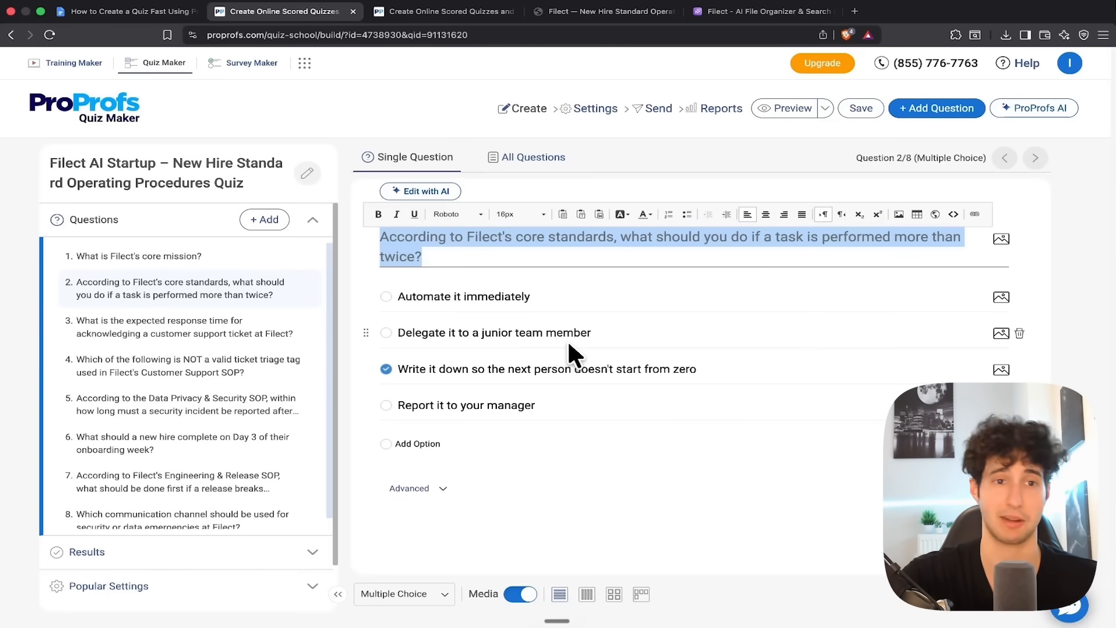
click(678, 368)
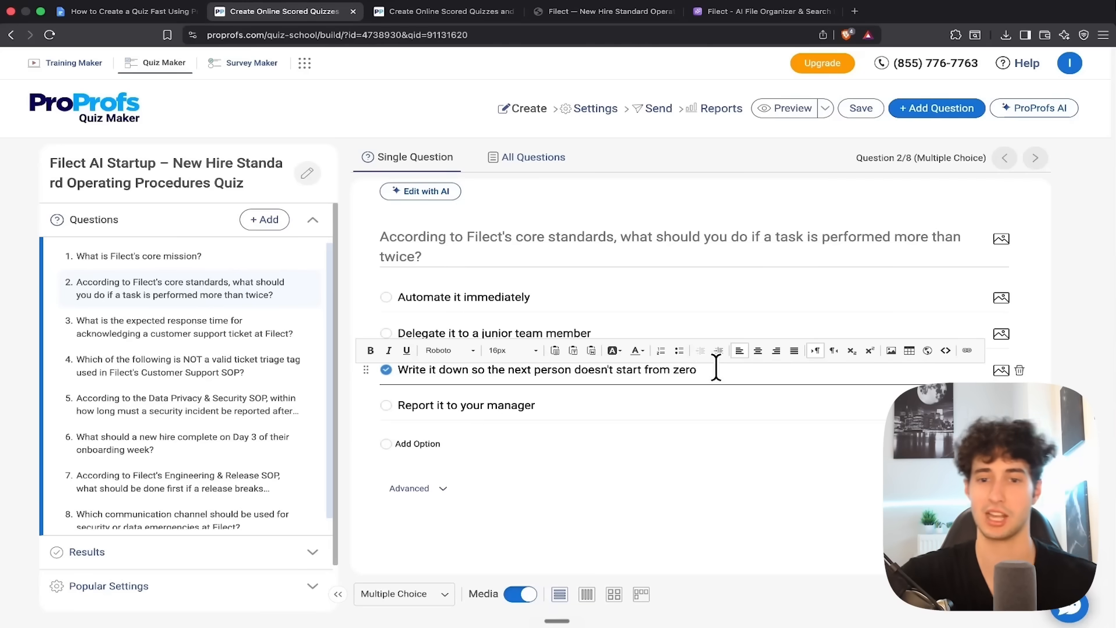
key(BackSpace)
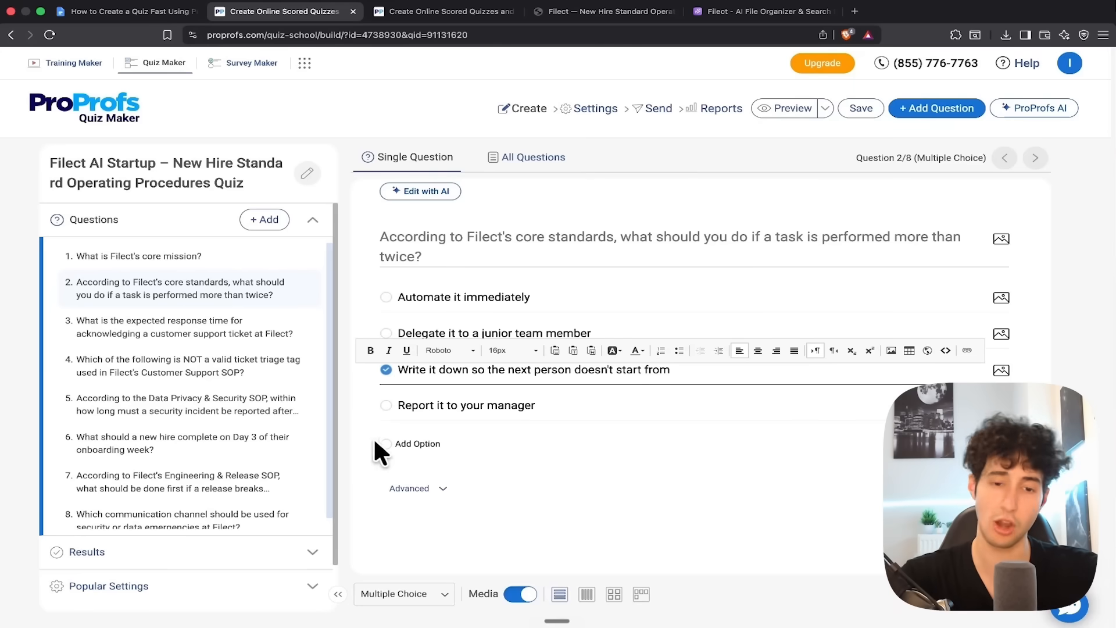
click(345, 427)
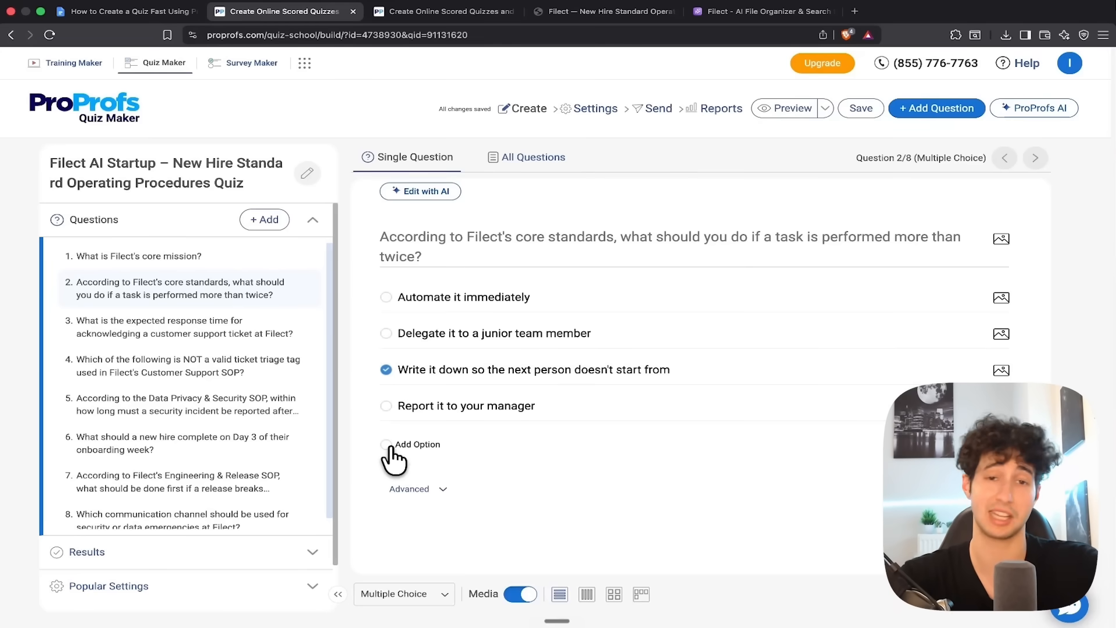
click(394, 447)
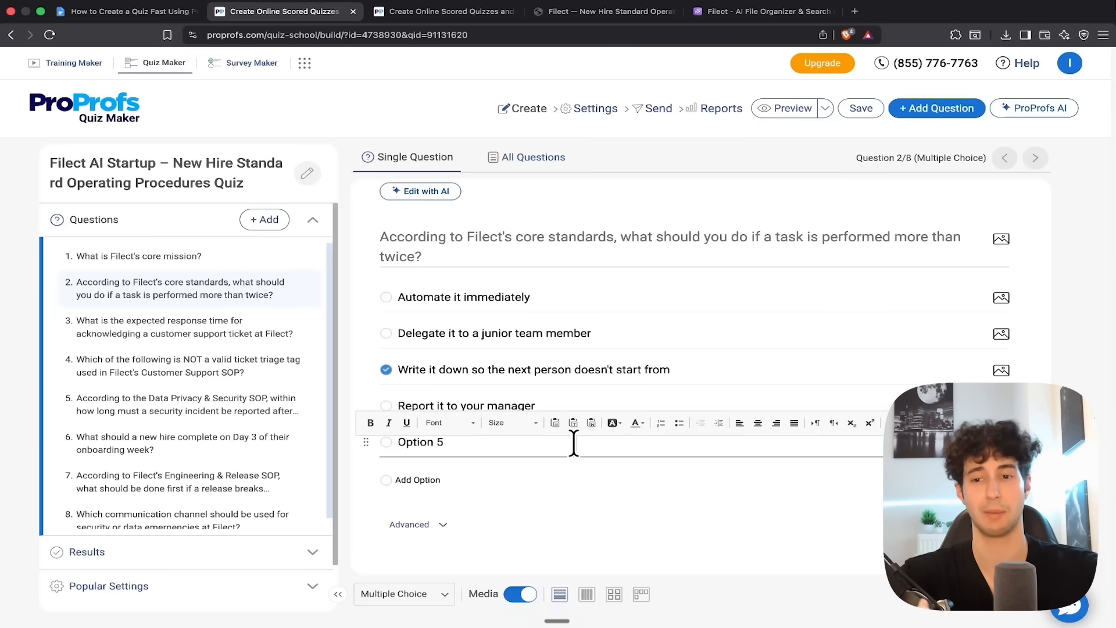
Browse the popular themes, try Grey, and apply the Elegant Edge theme to the quiz
scroll(242, 277, down, 2)
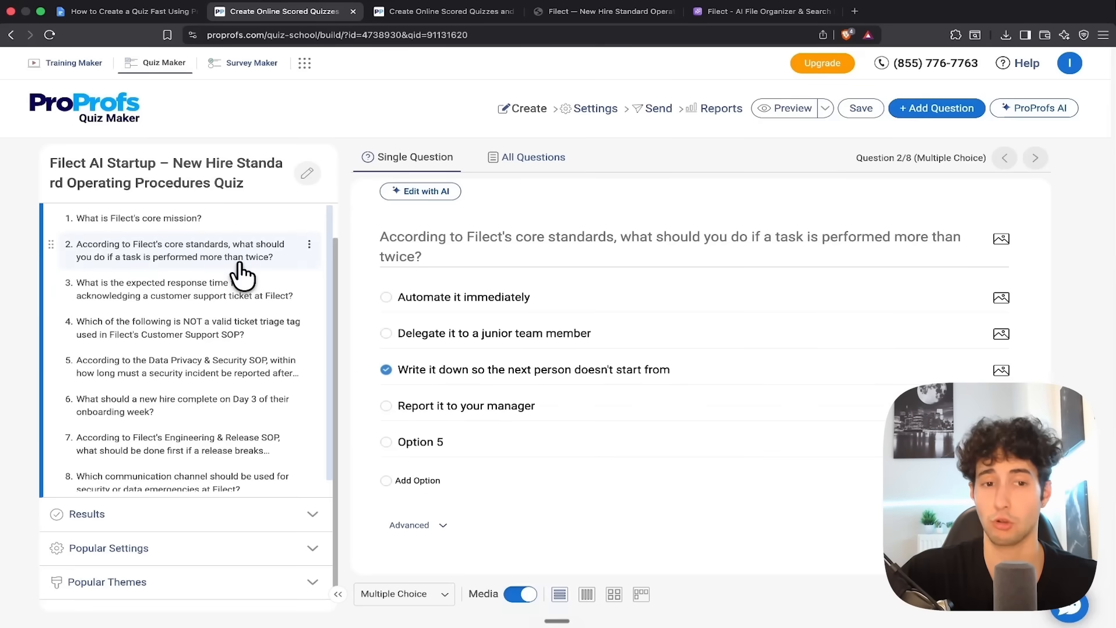
scroll(241, 303, down, 1)
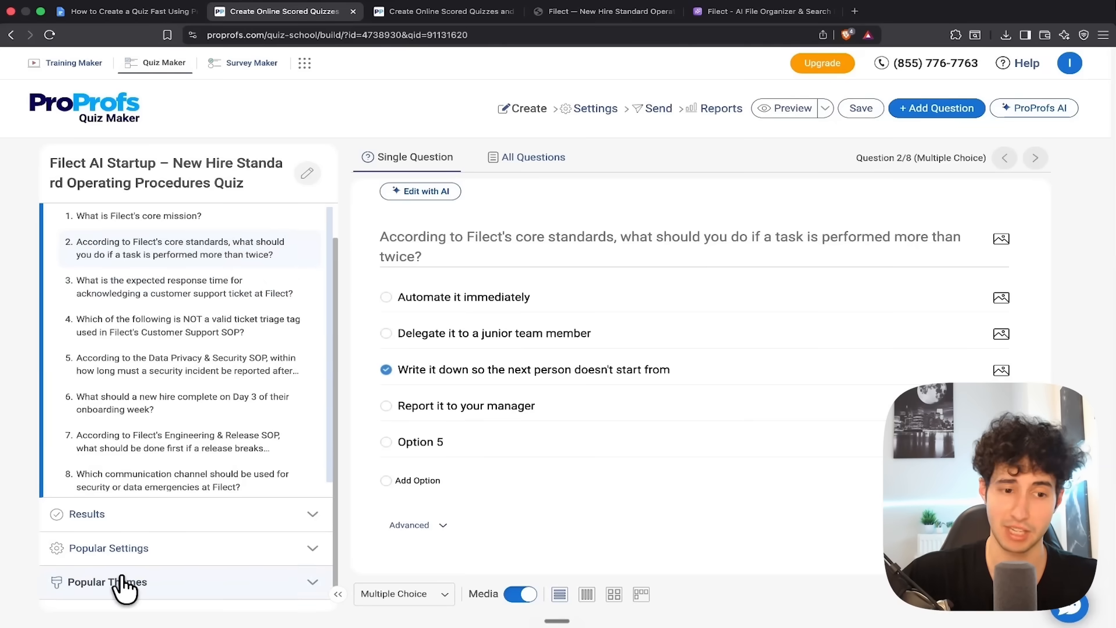
scroll(199, 456, down, 10)
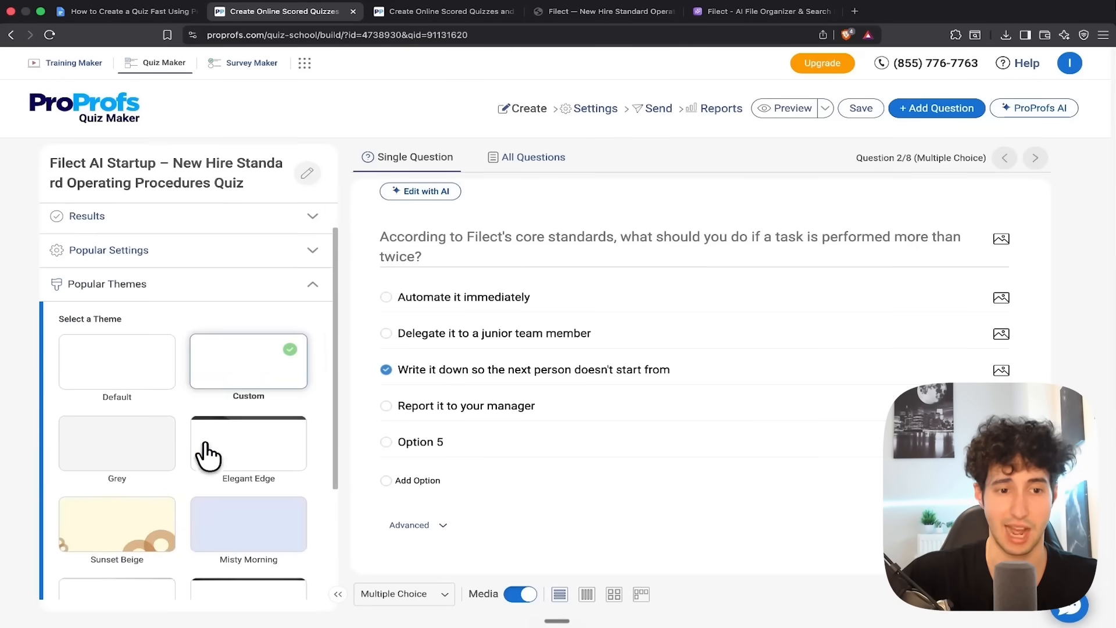
scroll(163, 337, up, 1)
click(124, 324)
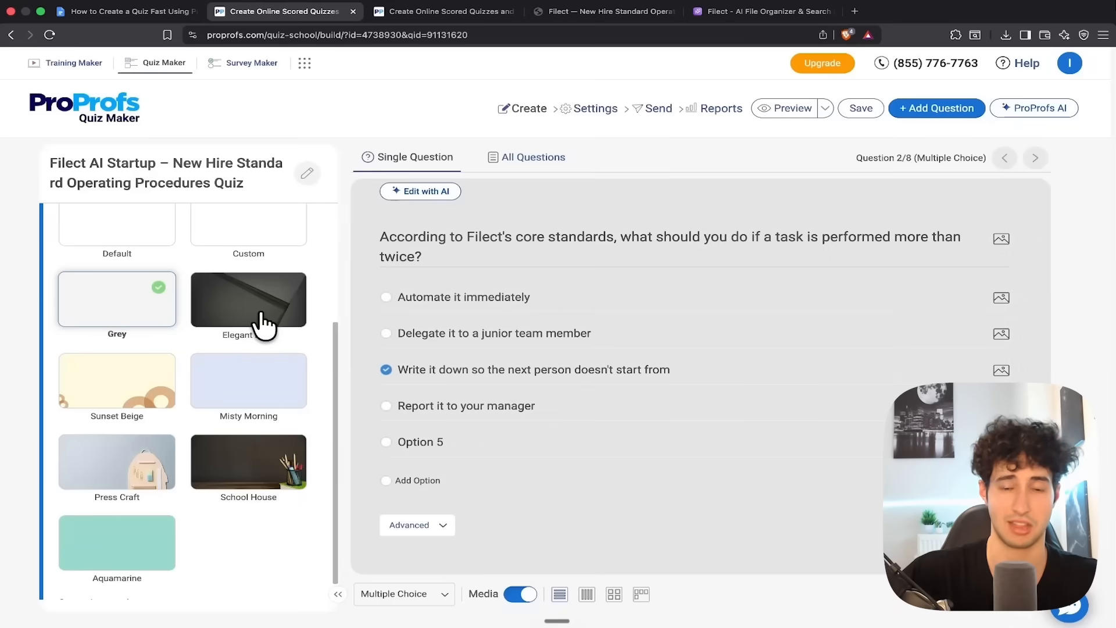
click(257, 320)
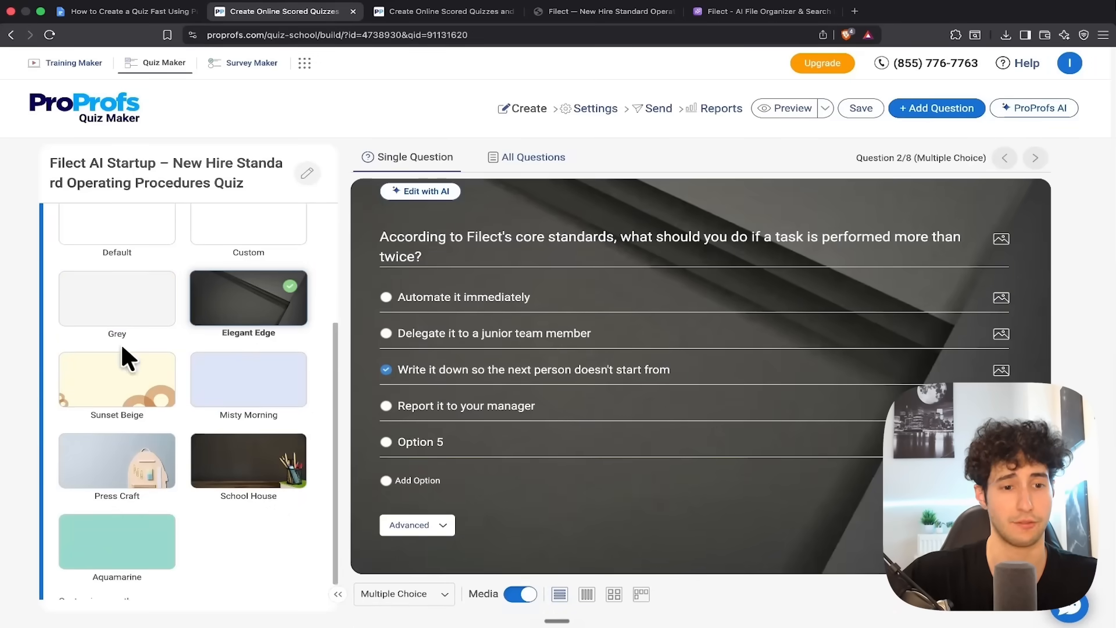
scroll(131, 395, down, 1)
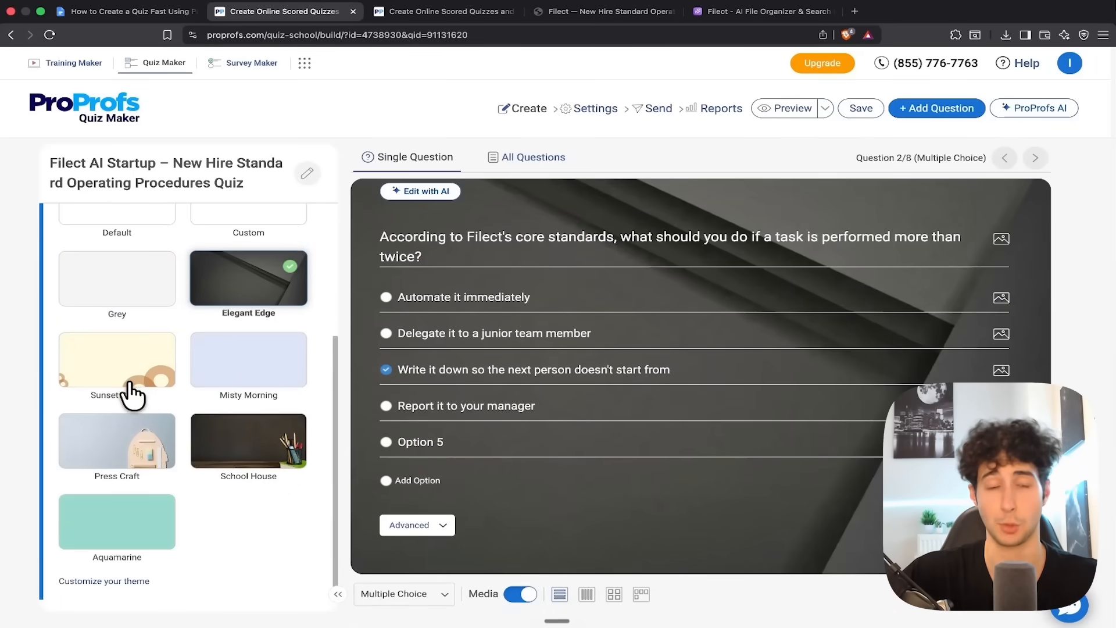
scroll(200, 369, up, 1)
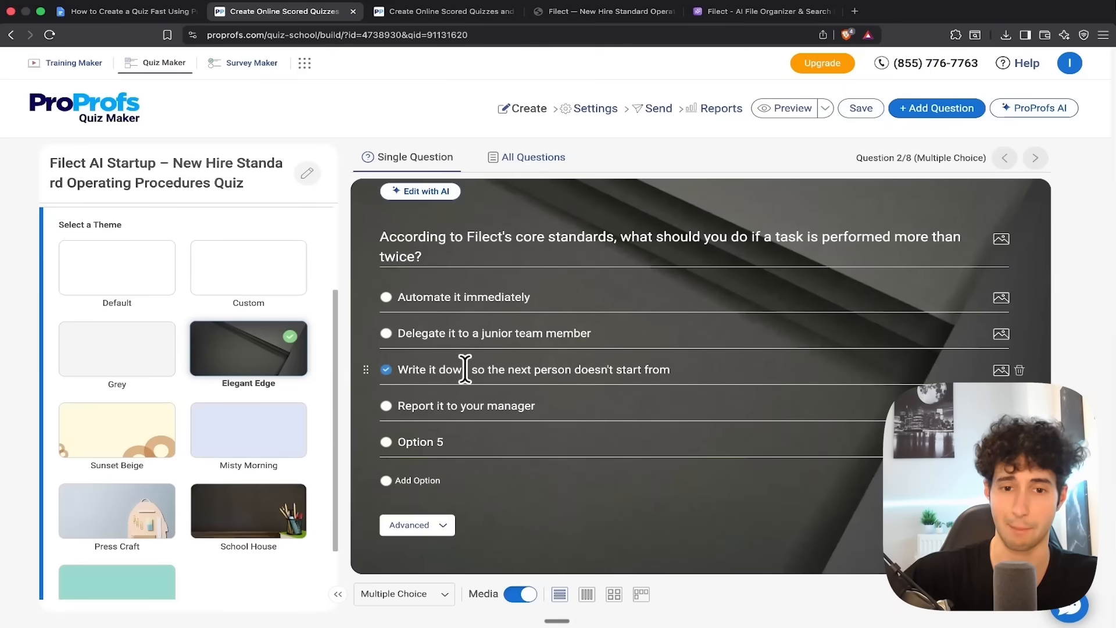
click(385, 369)
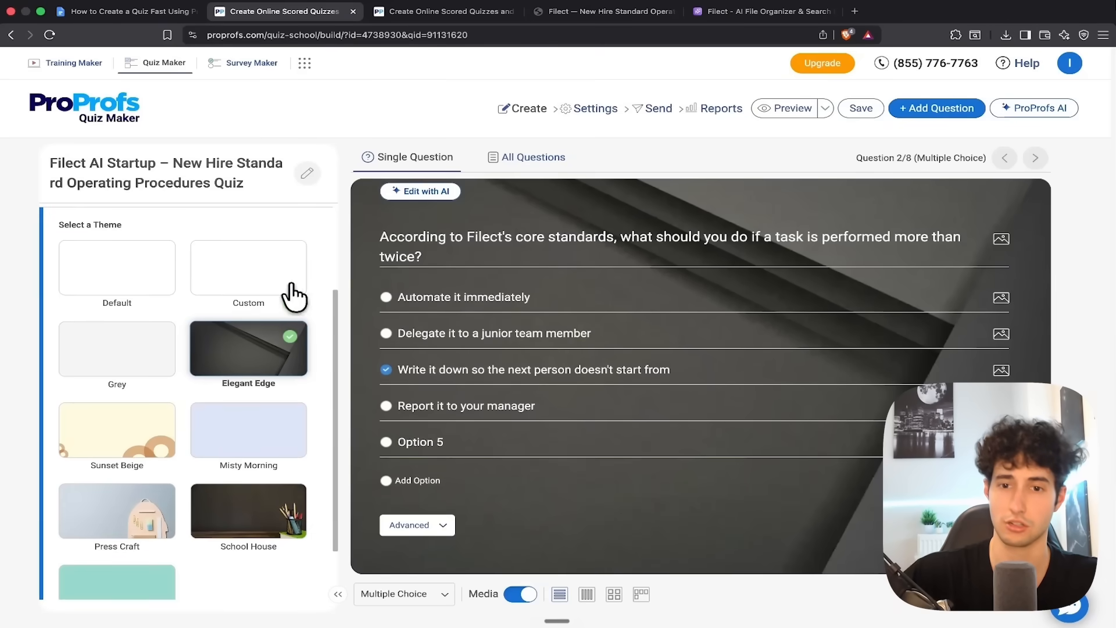
Collapse the popular themes and open a preview of the quiz as a quiz taker
scroll(237, 349, up, 3)
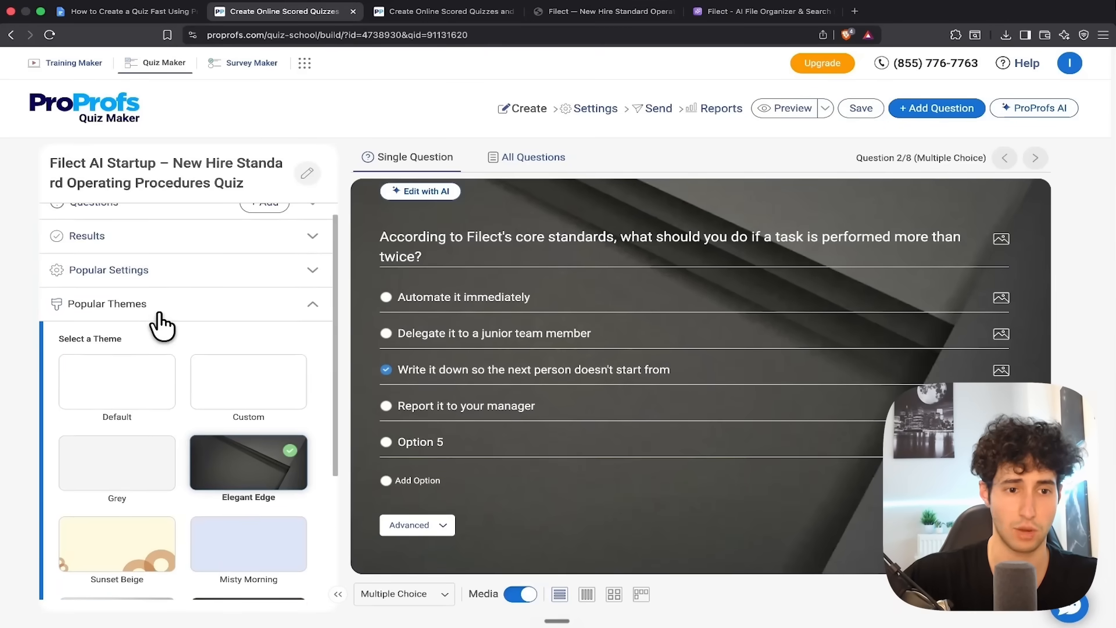
click(158, 325)
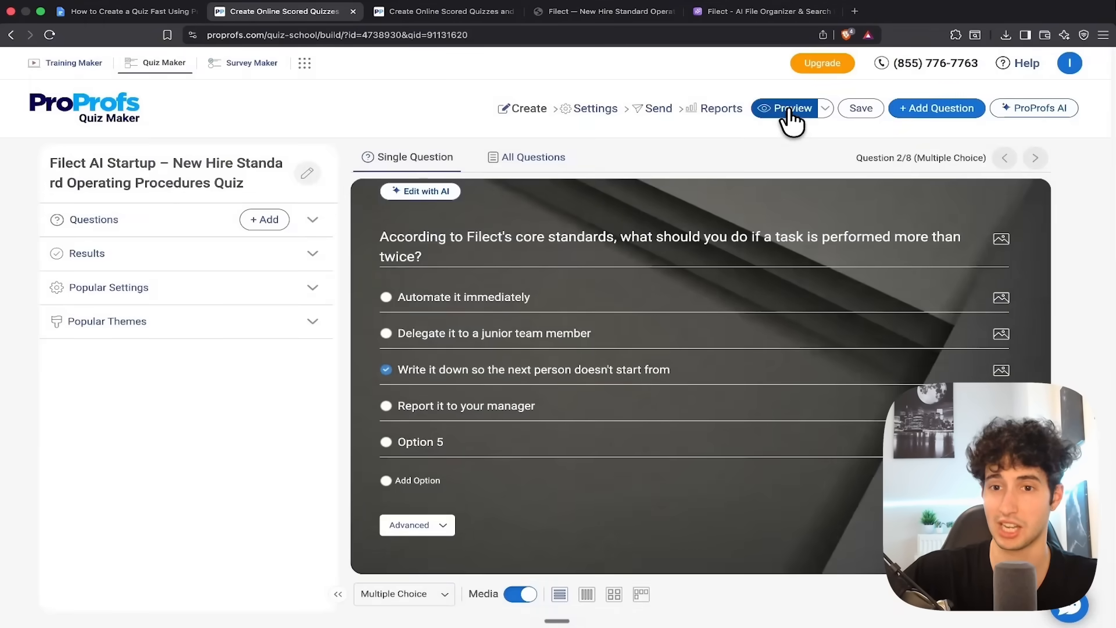
click(790, 111)
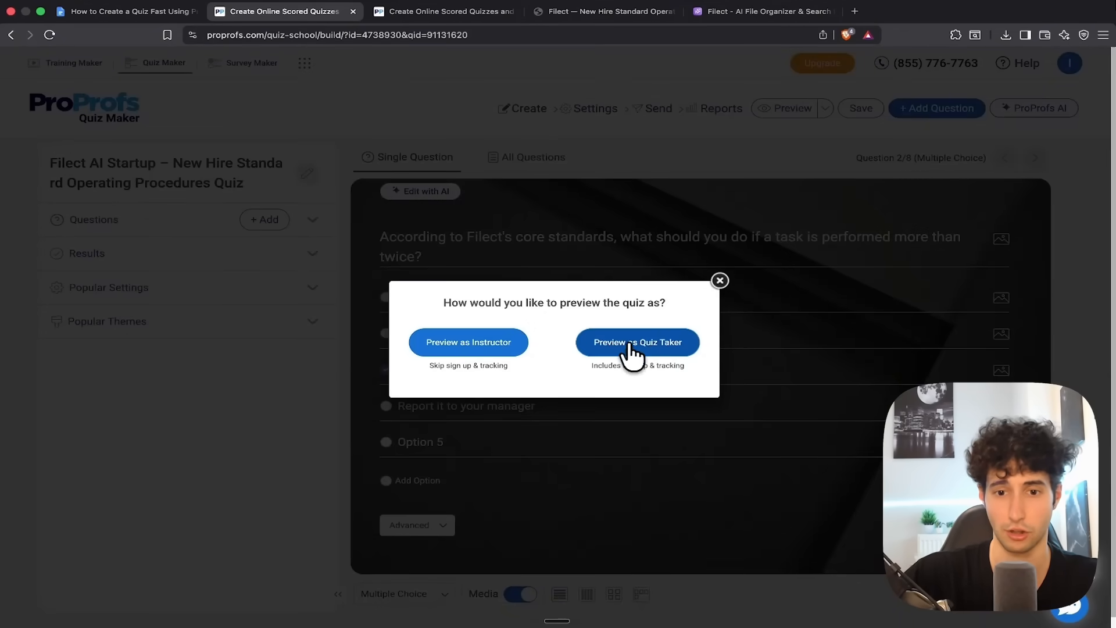
click(669, 343)
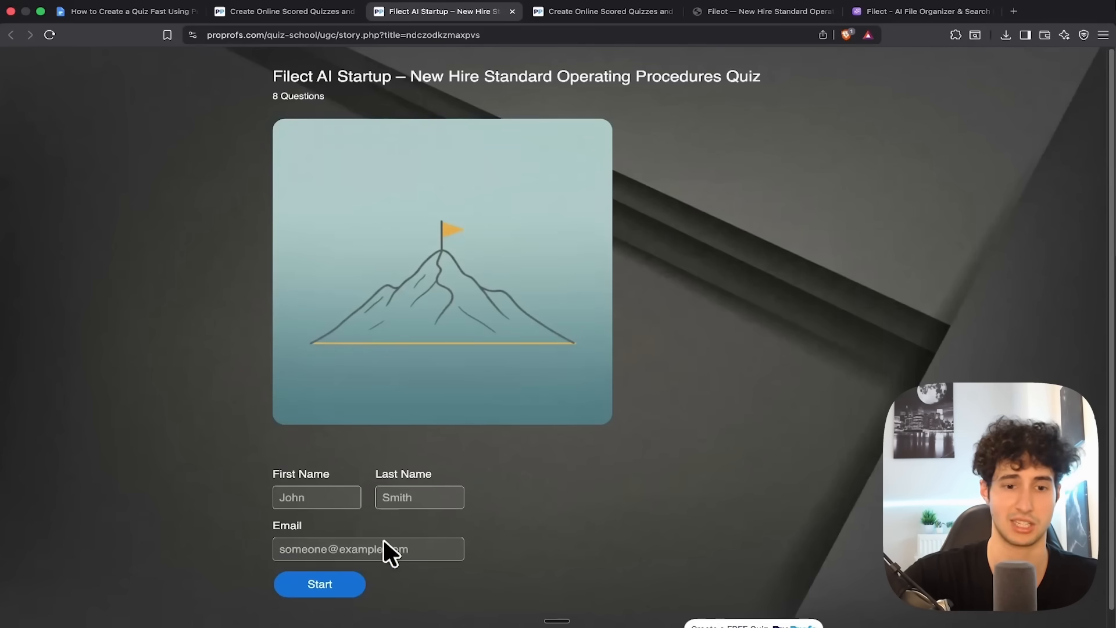
Fill in the quiz taker's first name, last name and e-mail on the sign-up form, and start the quiz
click(319, 499)
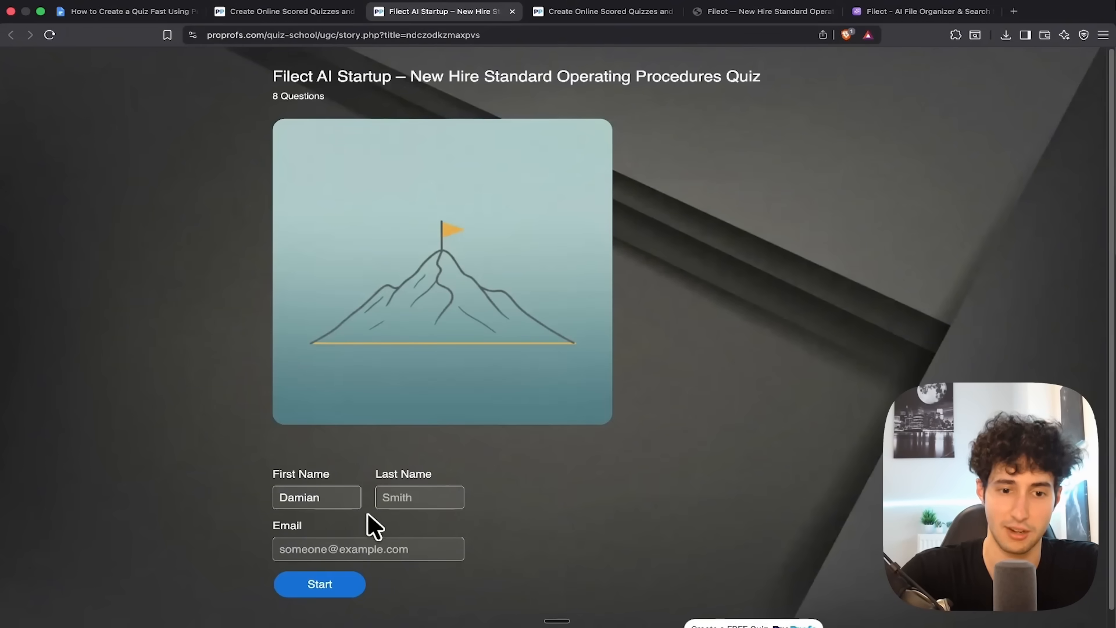
click(417, 498)
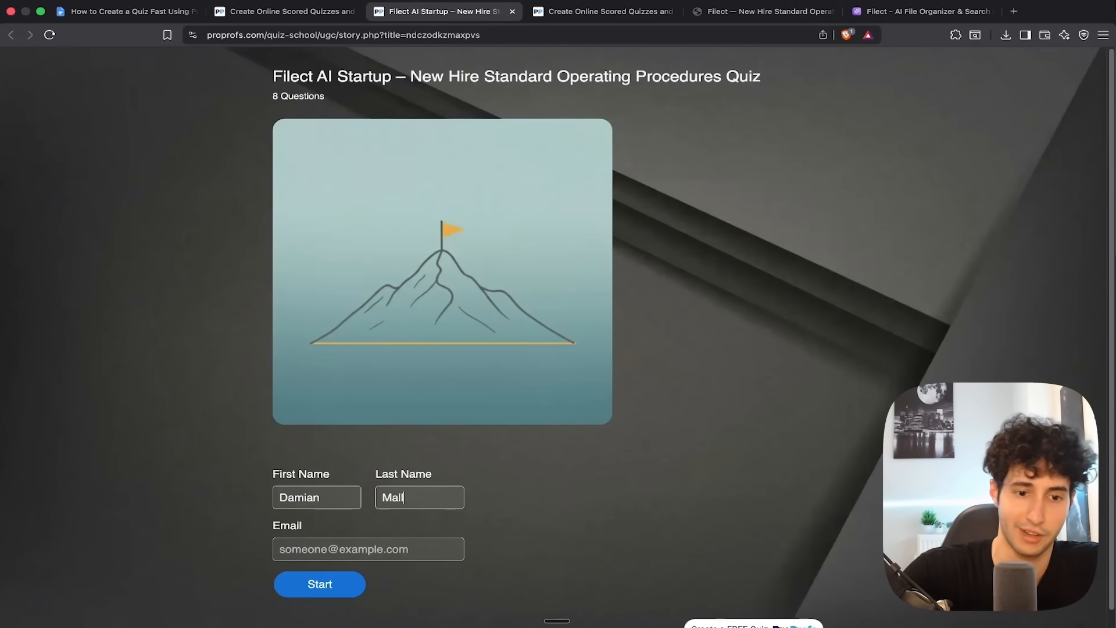
click(362, 546)
text(d)
click(395, 570)
click(328, 586)
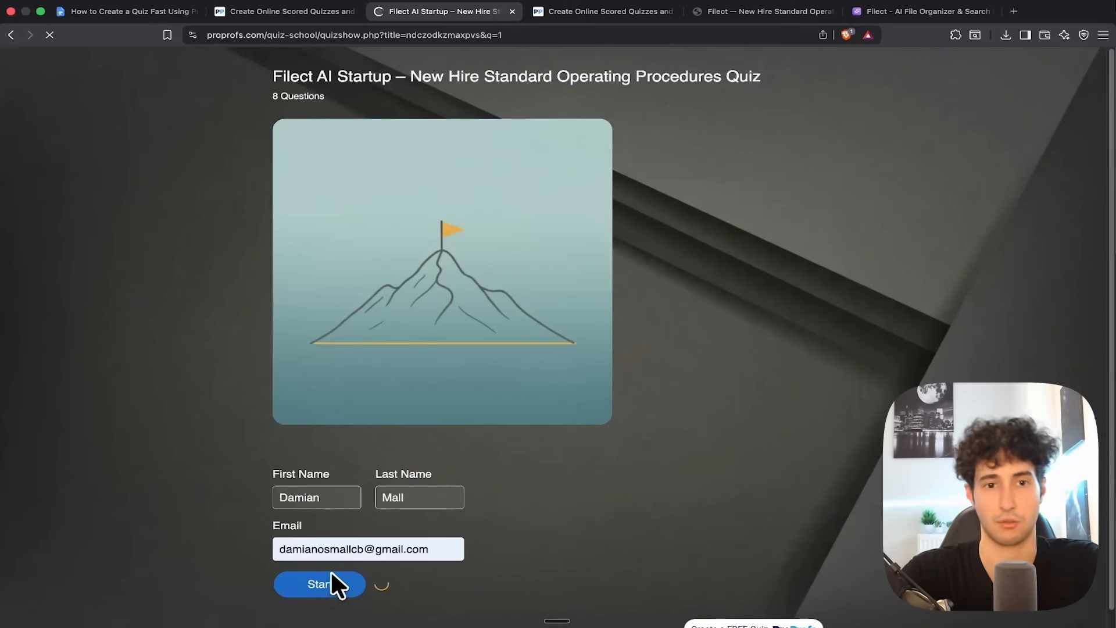
Answer questions 1 to 4 with the digital clutter mission, "Write it down so the next person doesn't start from", "Within 4 business hours" and "Billing"
click(327, 187)
click(263, 297)
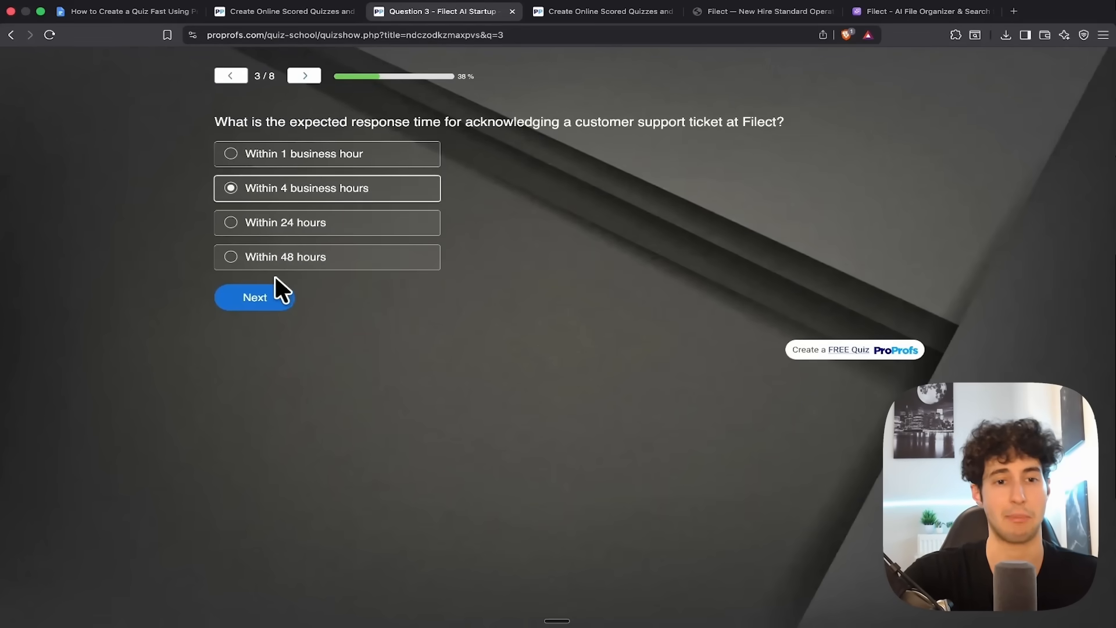
click(265, 297)
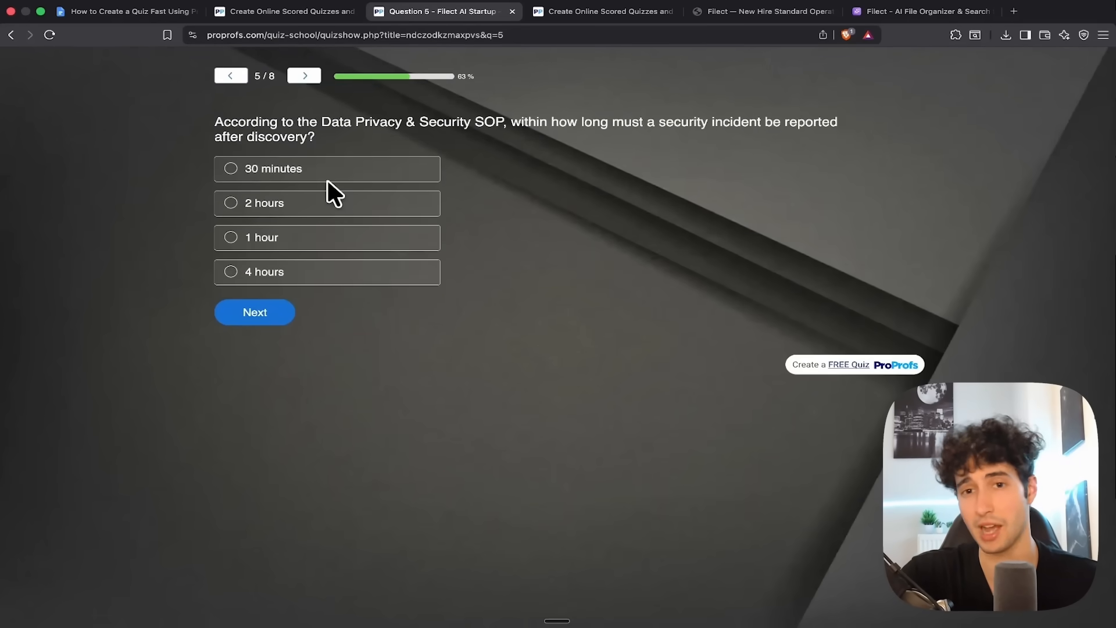
Answer questions 5 to 8, choosing "Notify all users about the outage" for question 7, and submit the quiz
click(324, 181)
click(229, 312)
click(276, 192)
click(256, 300)
click(355, 203)
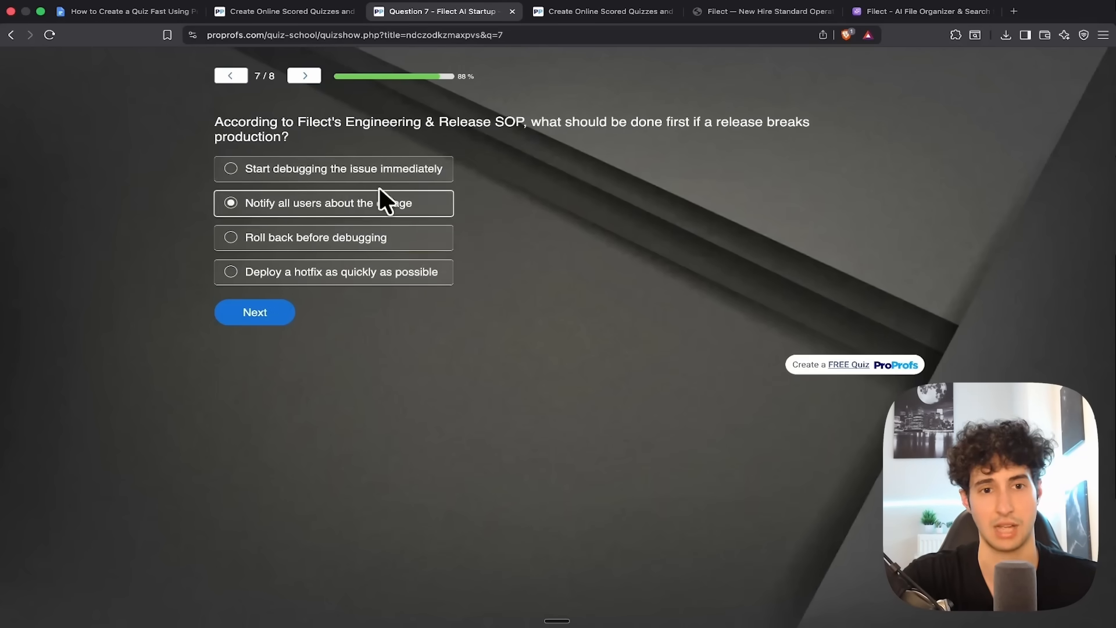
click(265, 314)
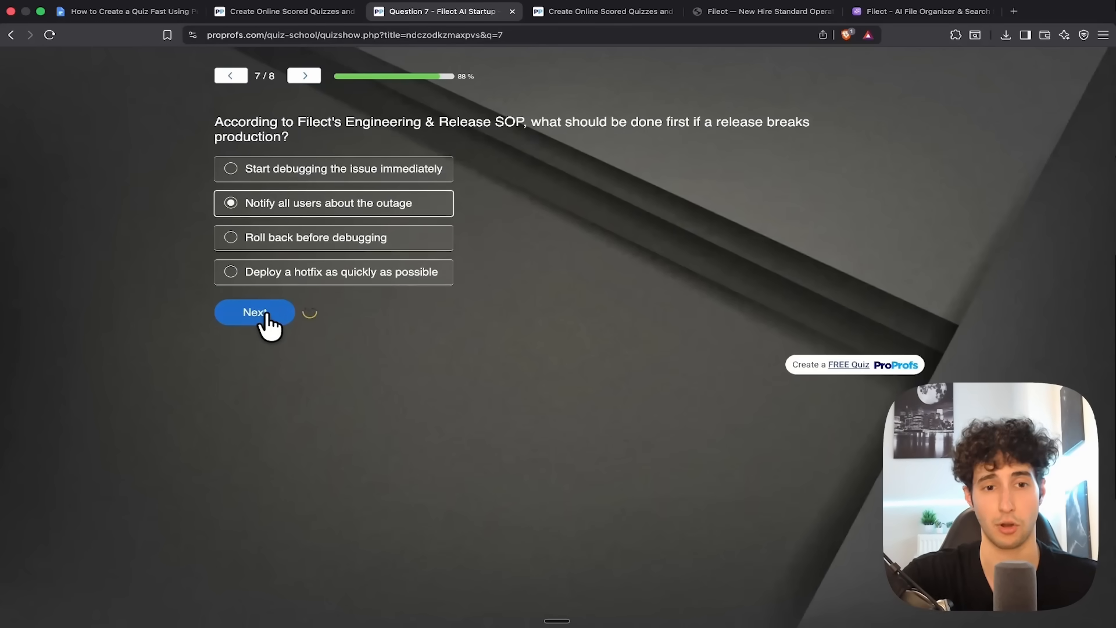
click(275, 191)
click(291, 331)
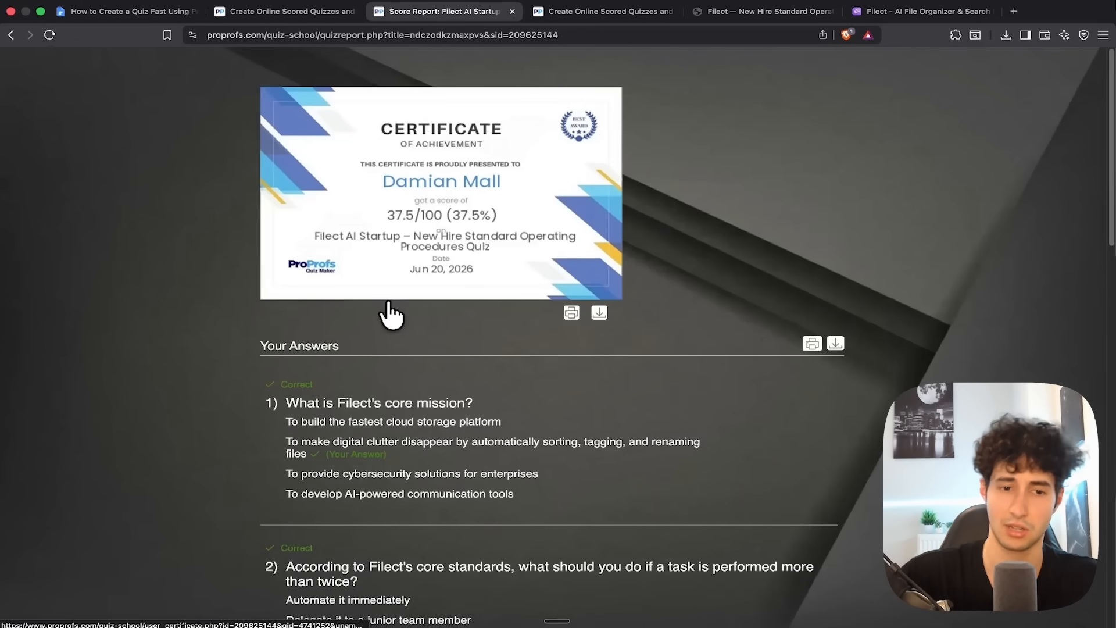
Review the score report's certificate and the given and correct answers to each question
scroll(399, 295, down, 10)
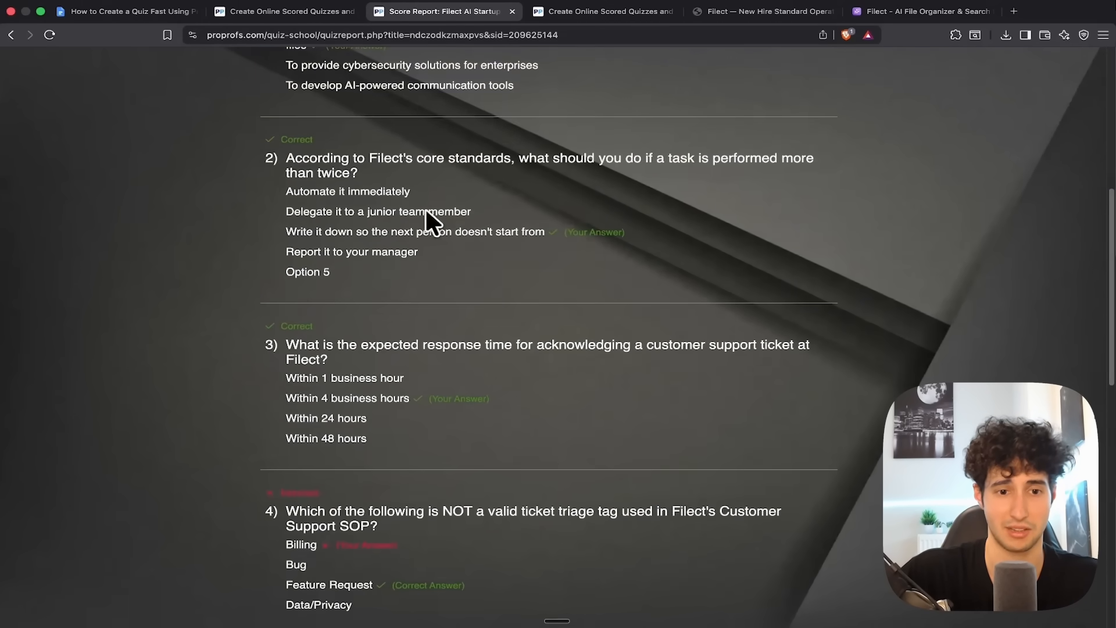
scroll(424, 194, down, 15)
scroll(410, 338, up, 16)
scroll(544, 393, down, 7)
scroll(535, 398, up, 17)
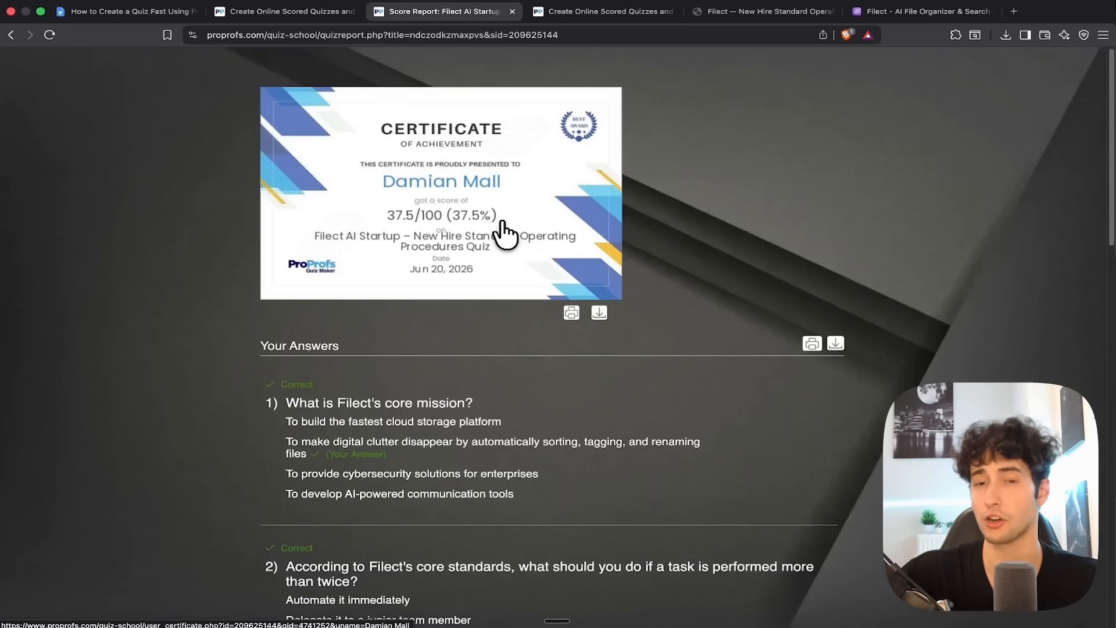
Return to the quiz builder, save the quiz, and open its e-mail sending form
click(279, 12)
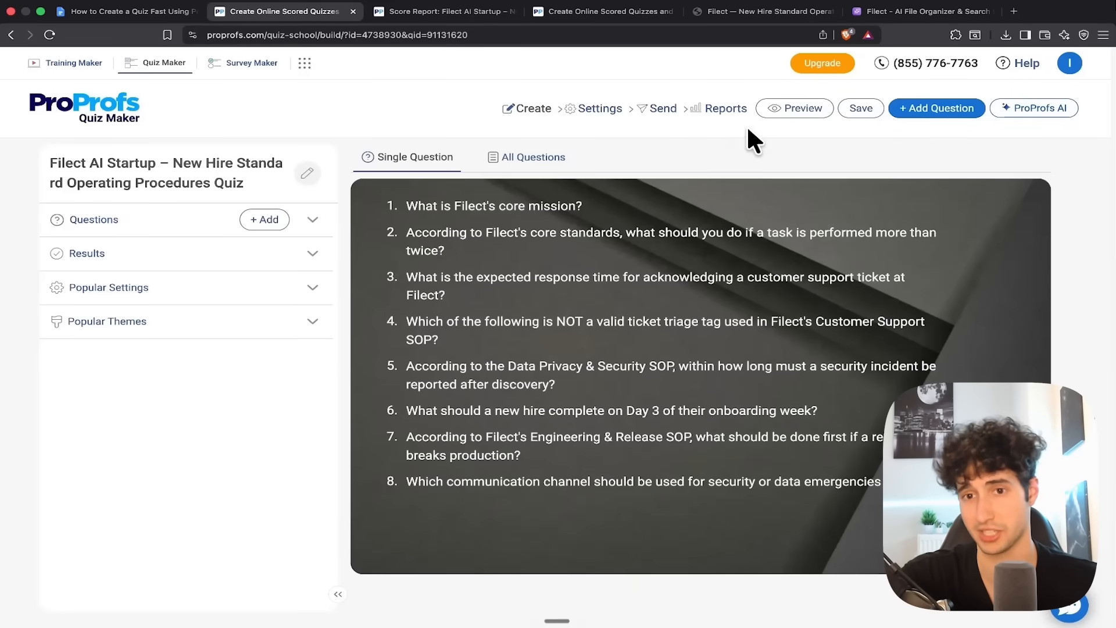
click(871, 113)
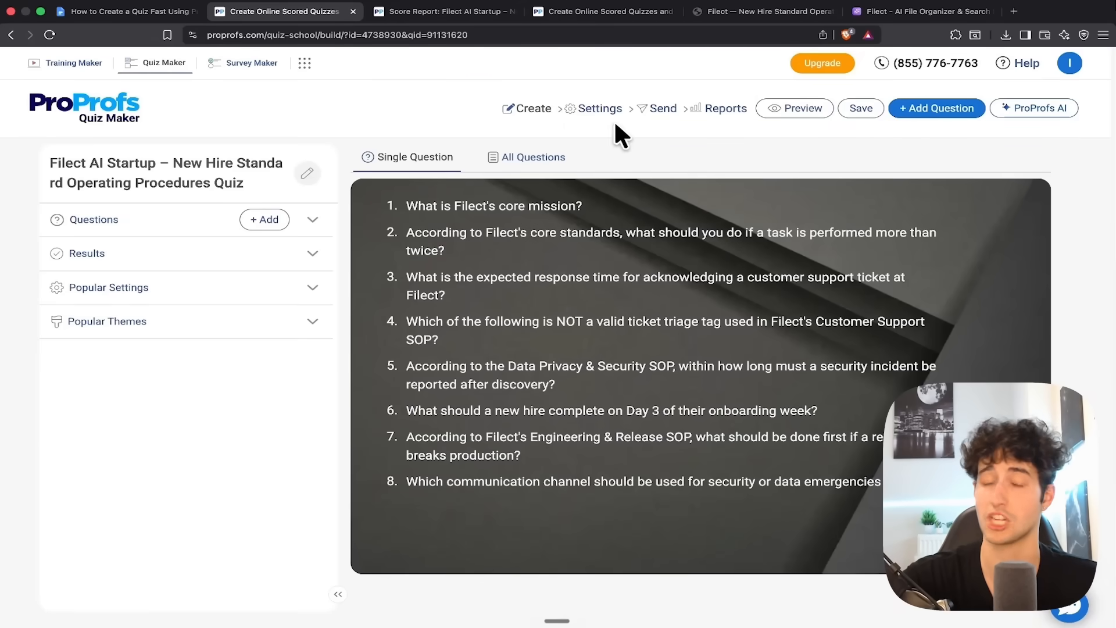
click(661, 120)
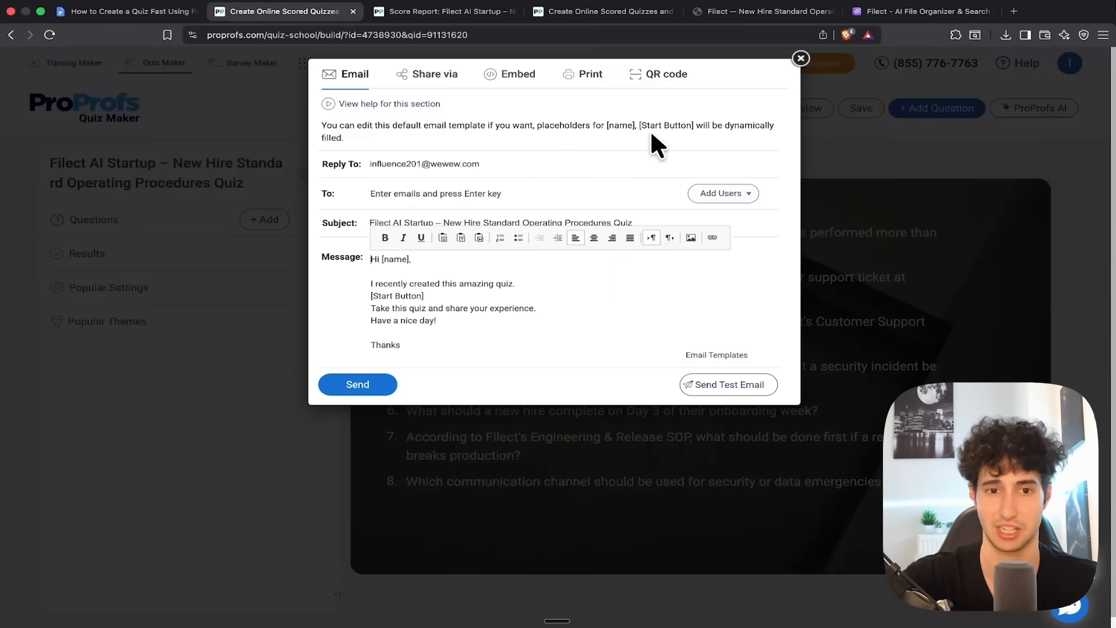
click(483, 164)
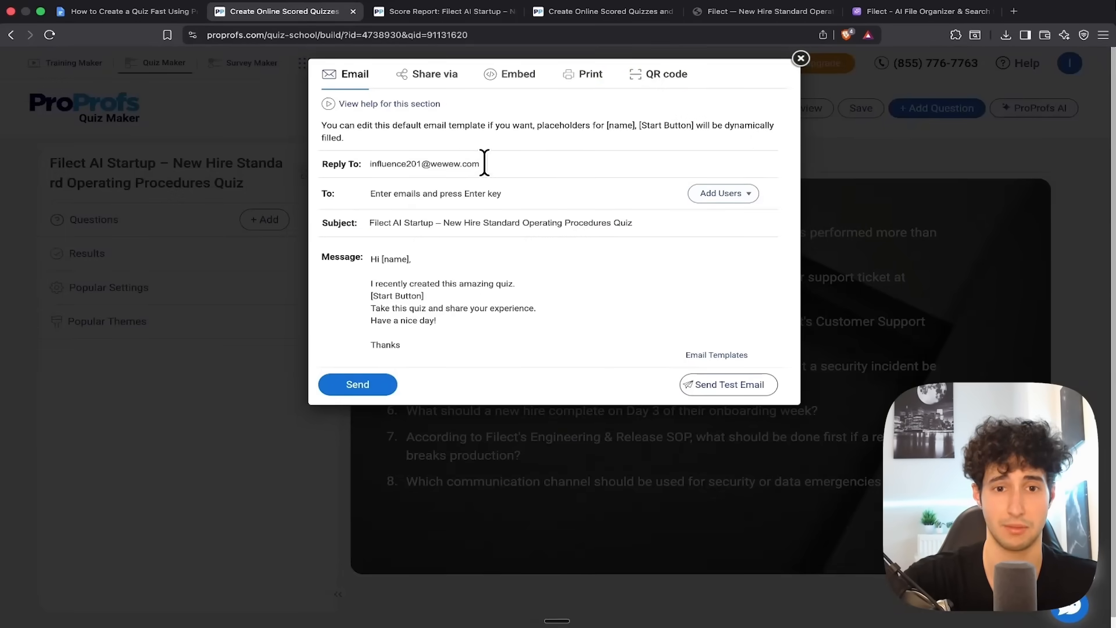
Copy the quiz's share link, view its QR code, and close the sharing options
click(430, 77)
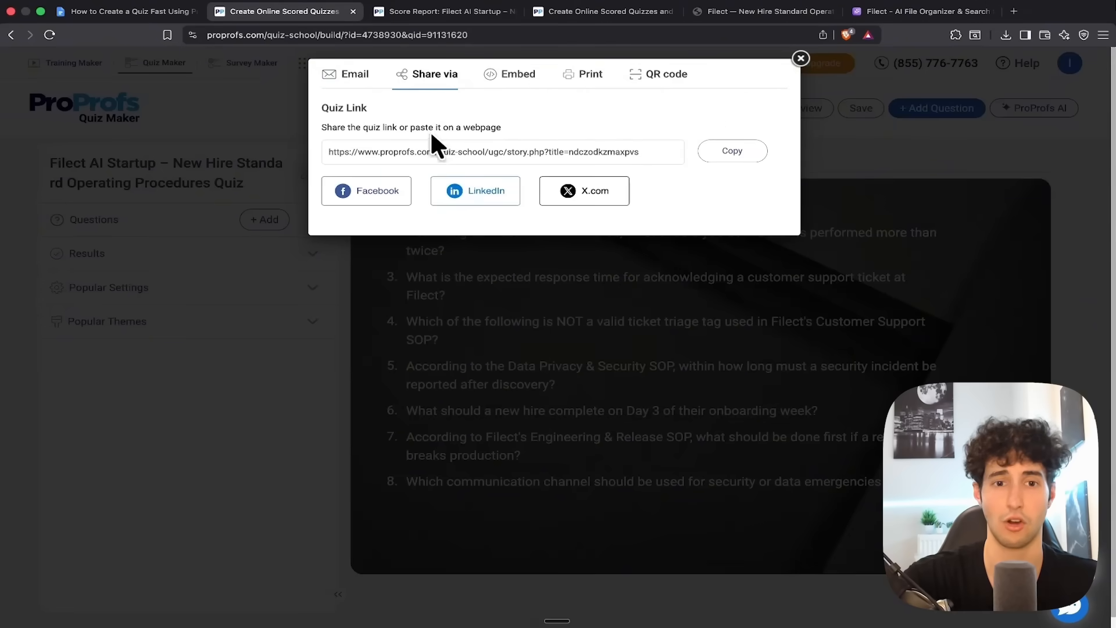
click(731, 169)
click(639, 86)
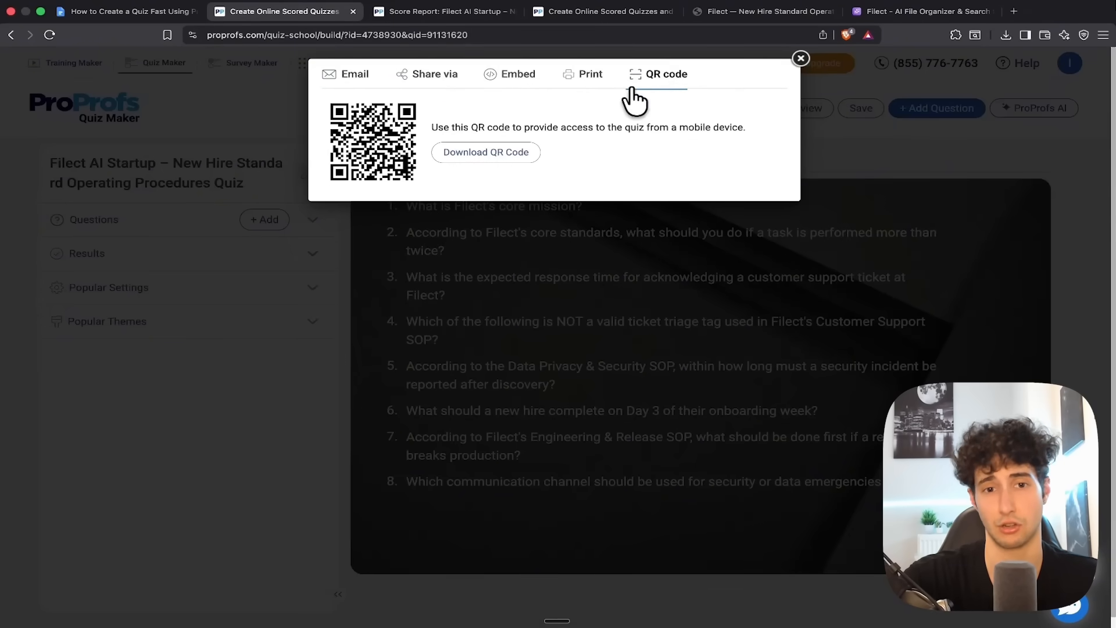
click(803, 58)
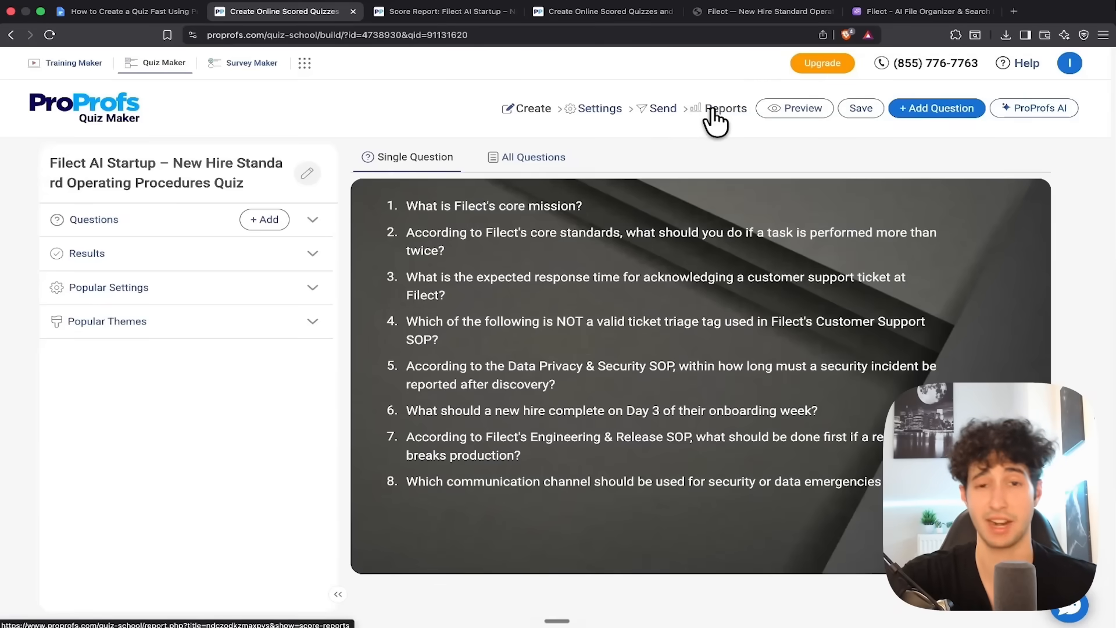
Open the quiz's reports and examine the quiz taker's individual score report, including the instructor's feedback and answer sections
click(712, 110)
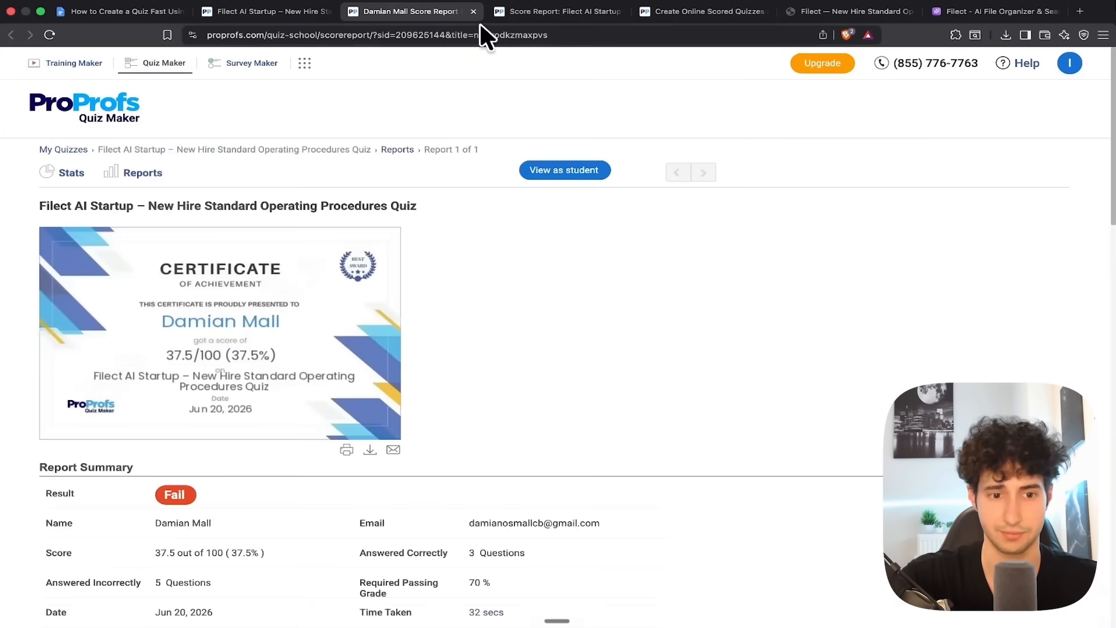
scroll(433, 135, down, 15)
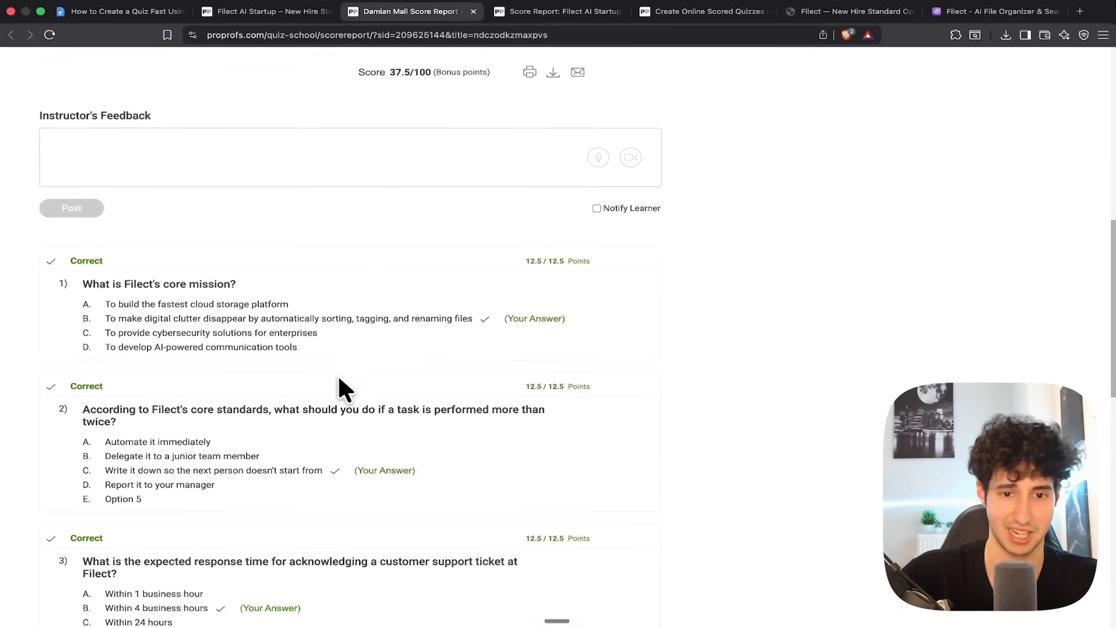
scroll(440, 286, down, 10)
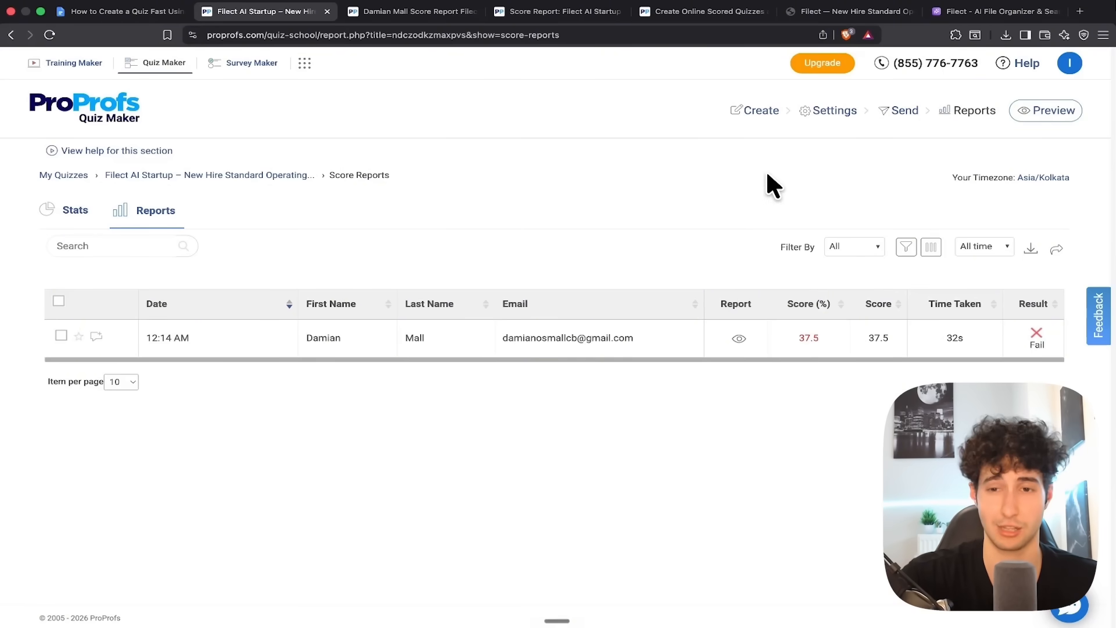
Open the quiz's security settings and review the access, browser security, proctoring and lead form options
click(835, 113)
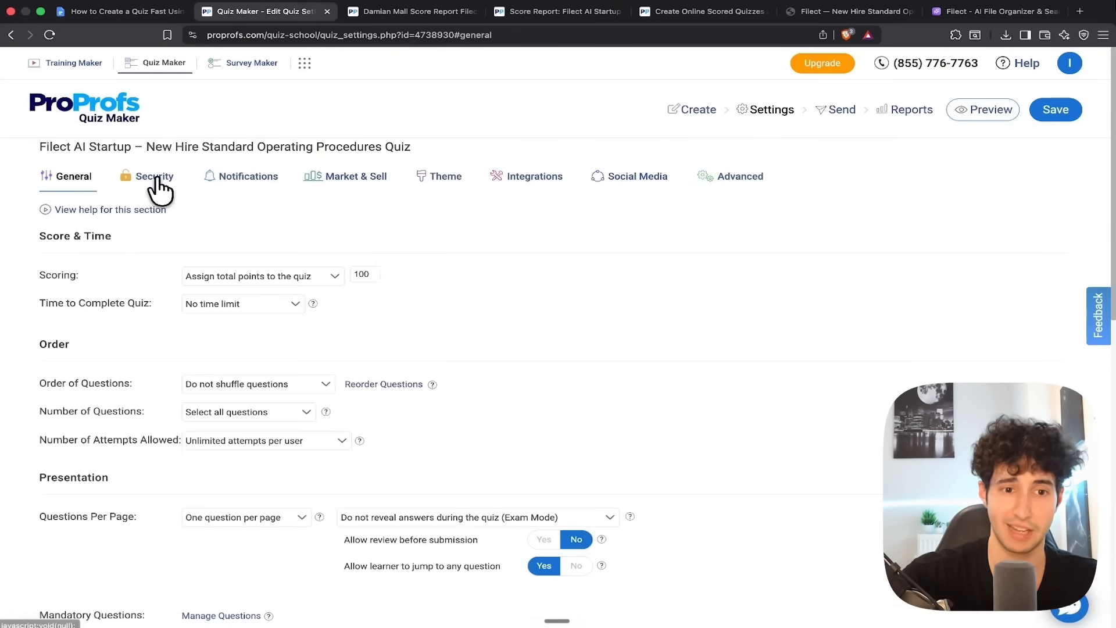
click(156, 179)
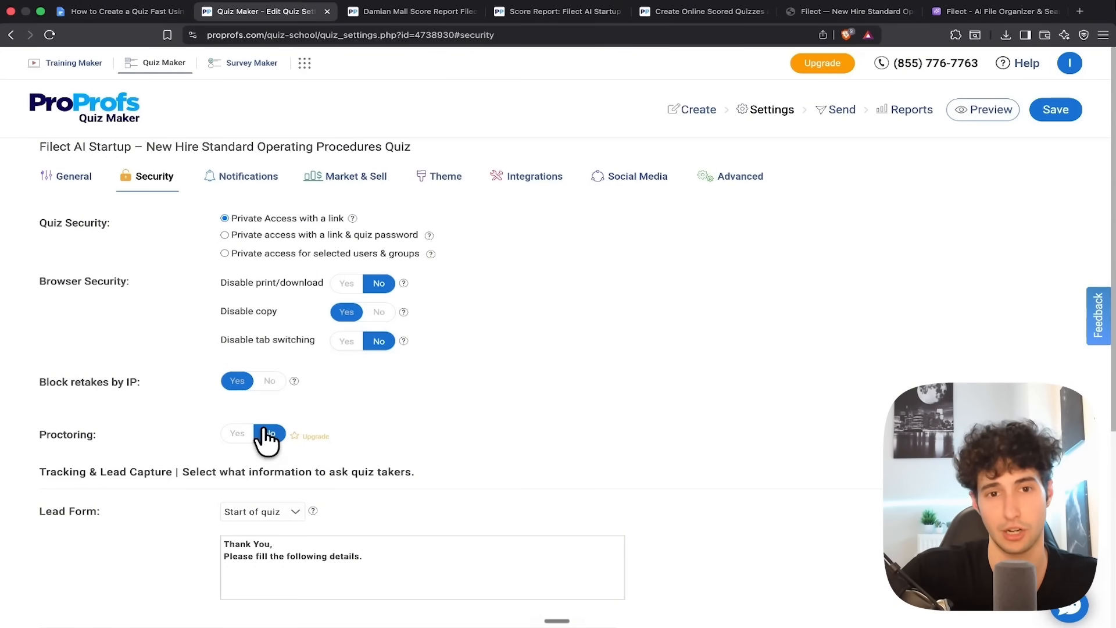
scroll(268, 439, down, 5)
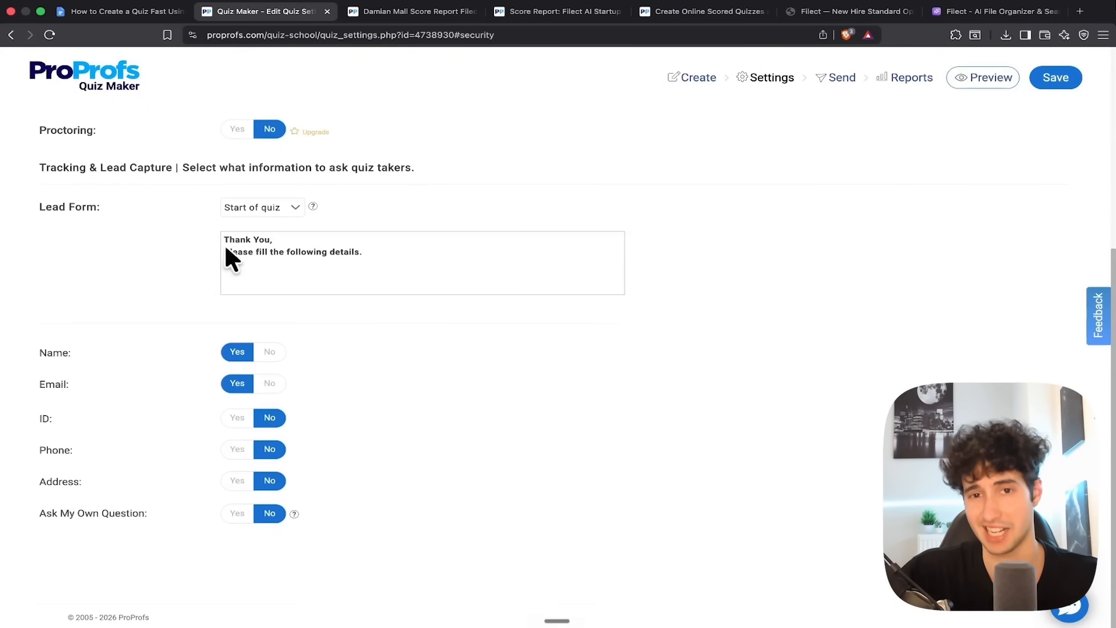
scroll(263, 337, up, 5)
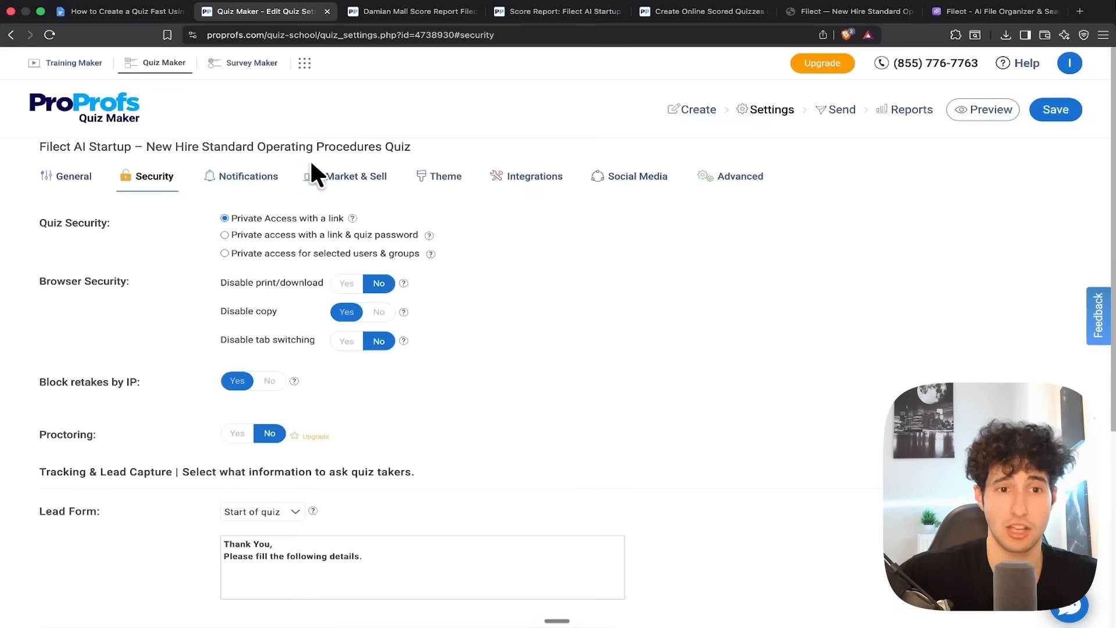
scroll(314, 262, down, 1)
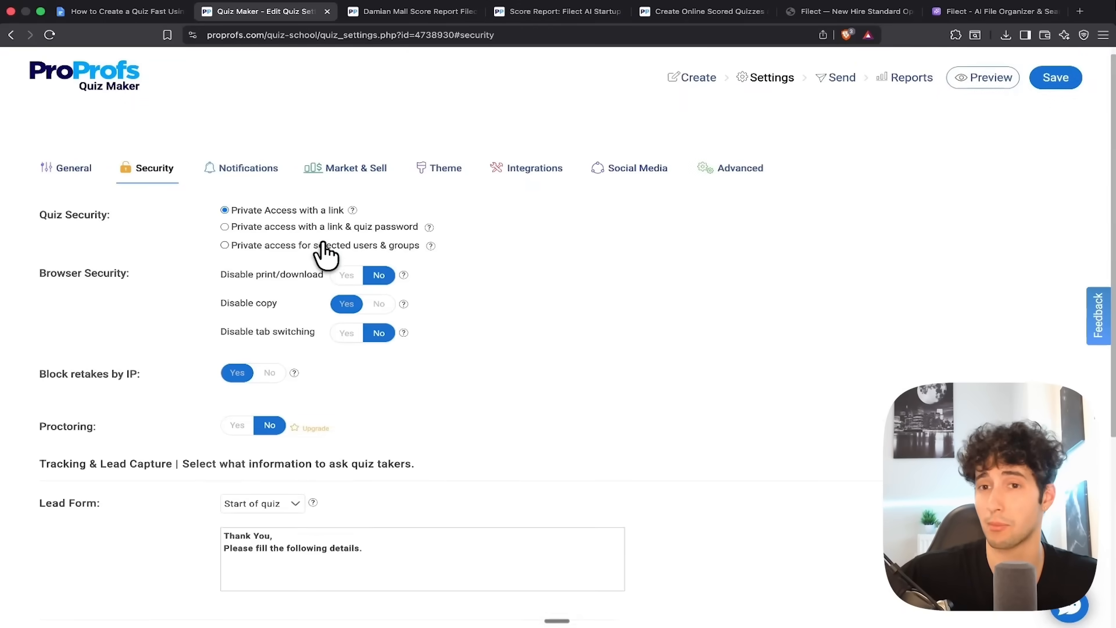